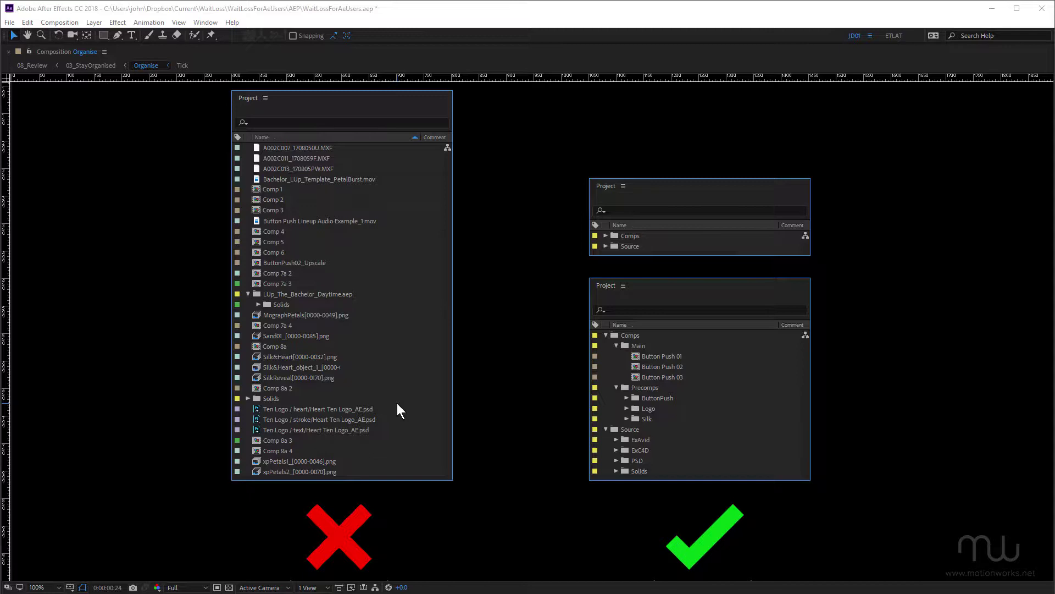
# Review the New Project preferences, including the project template and the New Project Solids Folder name, without changing them
pyautogui.hotkey('ctrl', 'alt', ';')
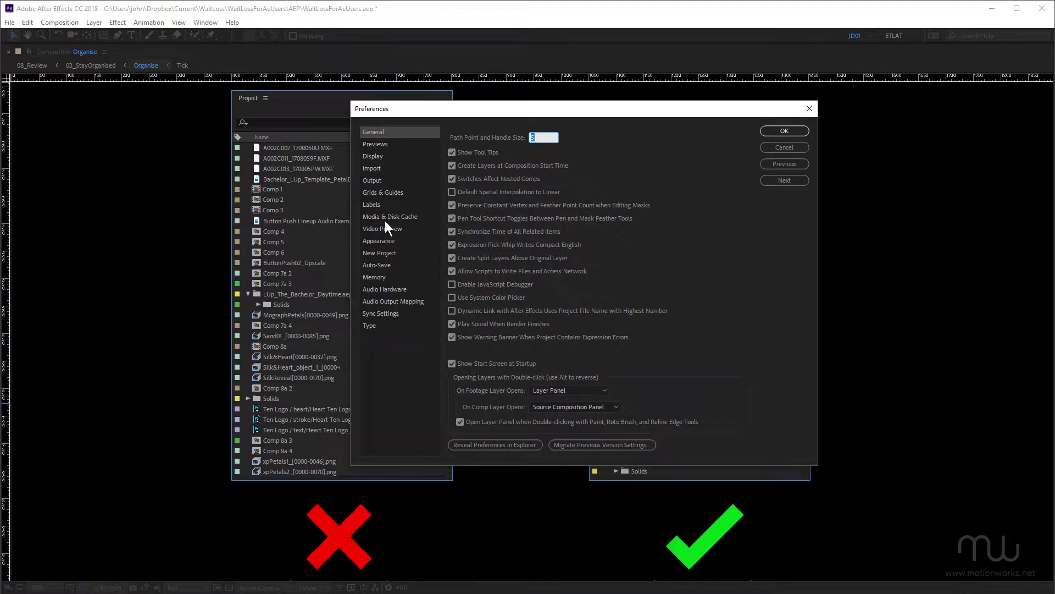
pyautogui.click(389, 253)
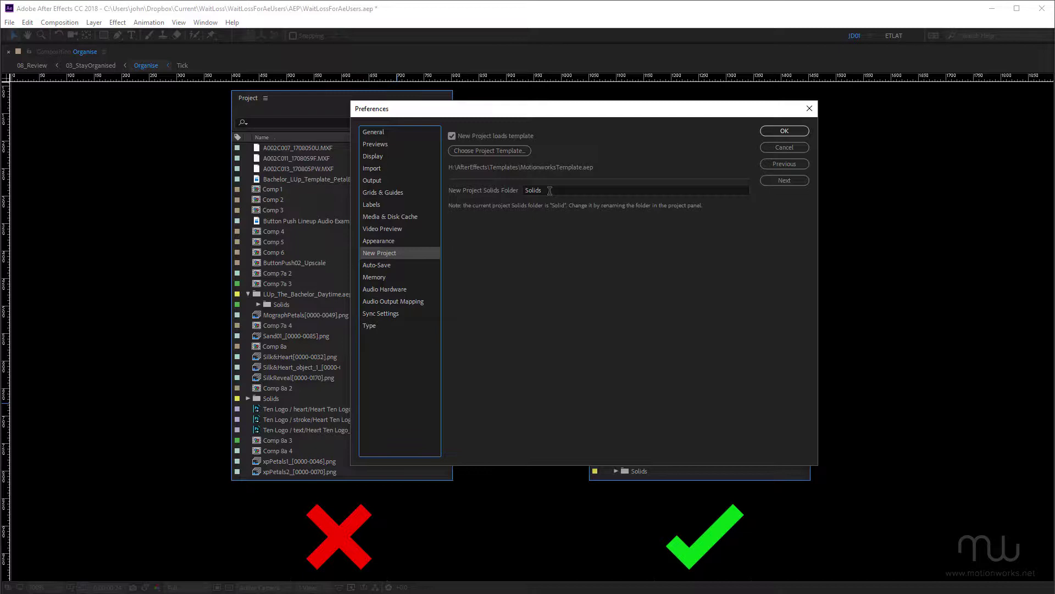
pyautogui.click(783, 147)
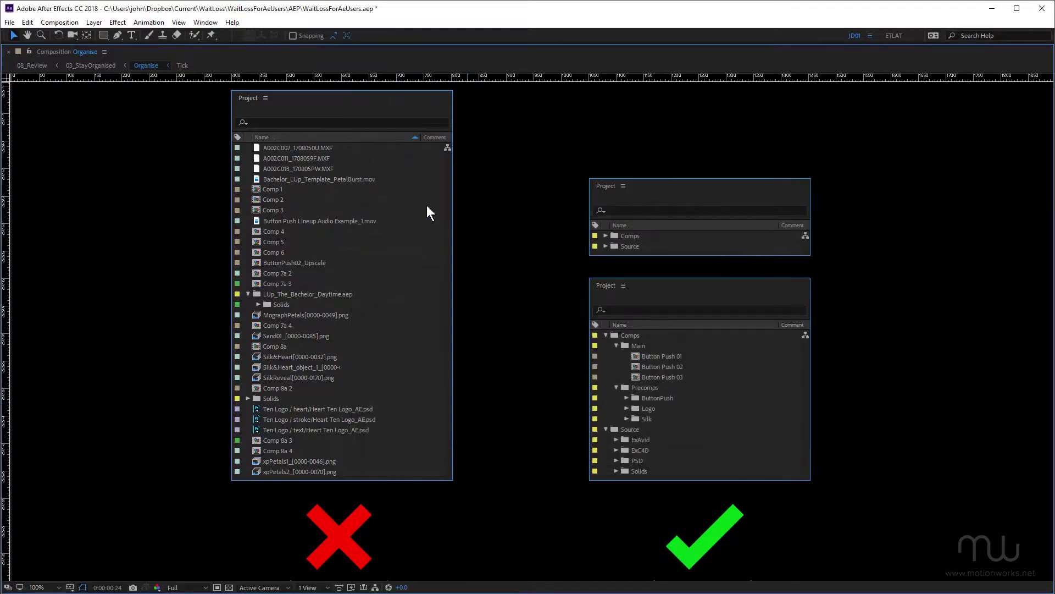
# Create a new project, discarding the unsaved changes to WaitLossForAeUsers.aep
pyautogui.click(10, 23)
pyautogui.moveTo(82, 34)
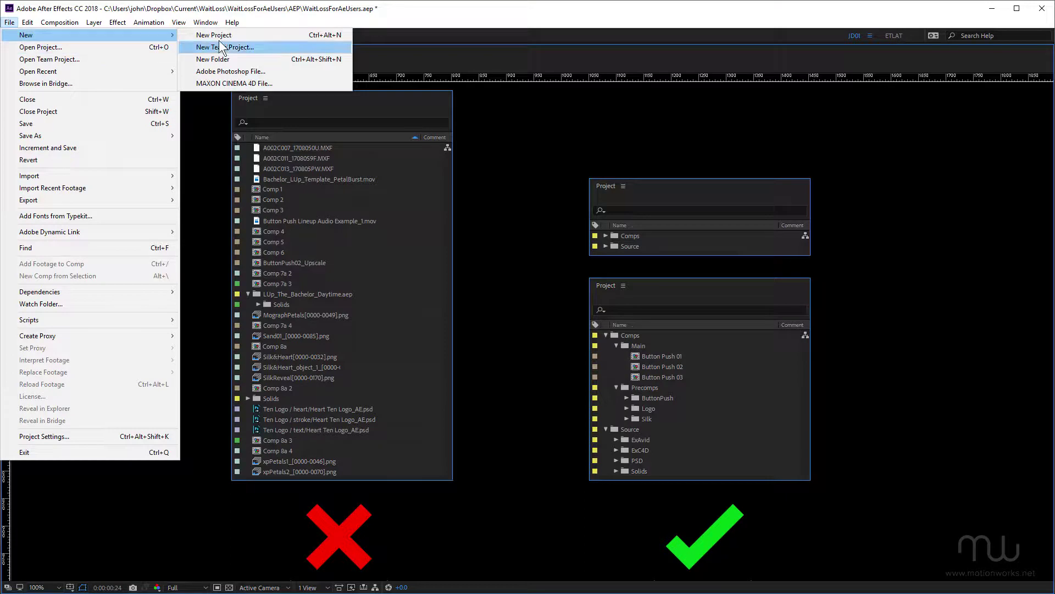
pyautogui.click(236, 36)
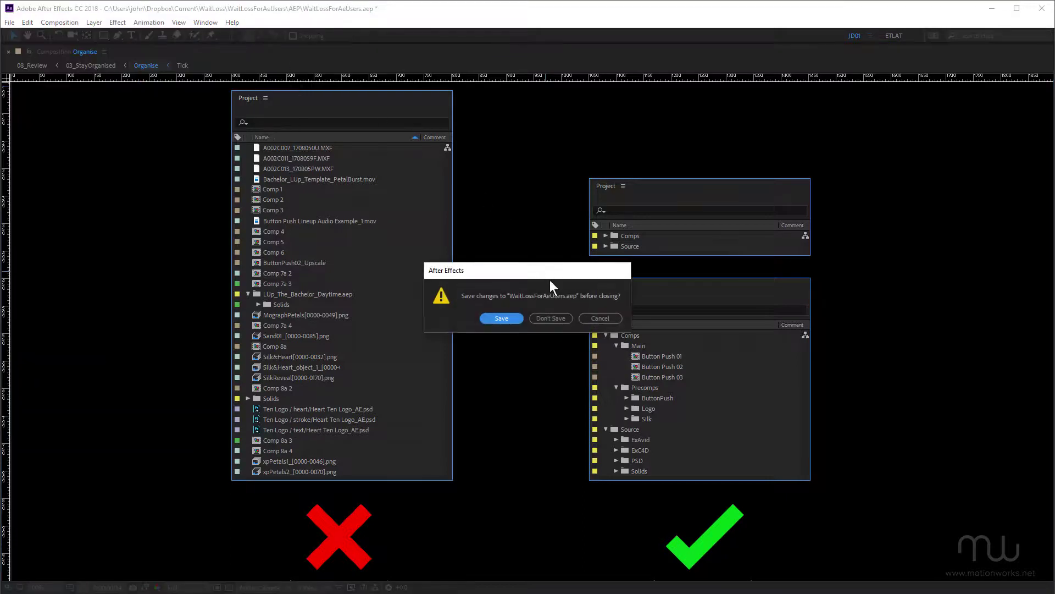
pyautogui.click(558, 316)
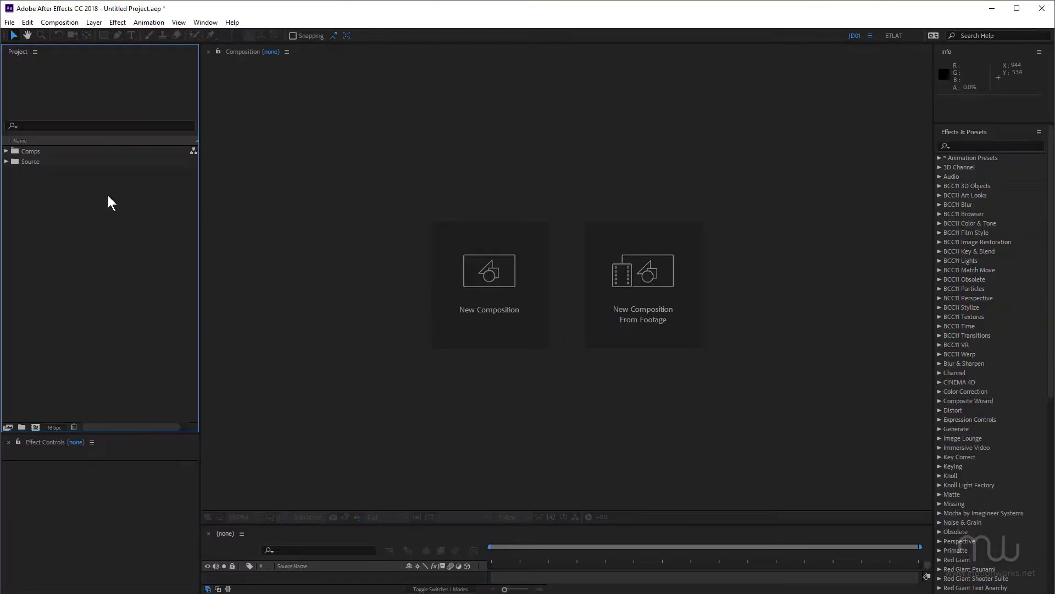
# Examine the template's folder structure inside Comps and Source, including the Footage and Image subfolders
pyautogui.click(6, 150)
pyautogui.click(6, 182)
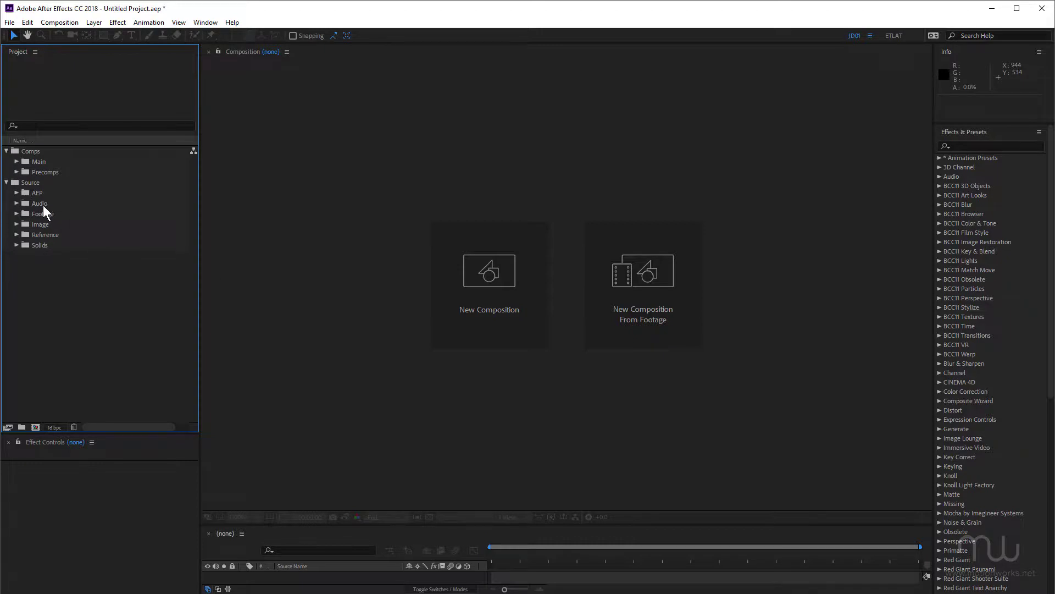
pyautogui.click(16, 213)
pyautogui.click(16, 211)
pyautogui.click(16, 225)
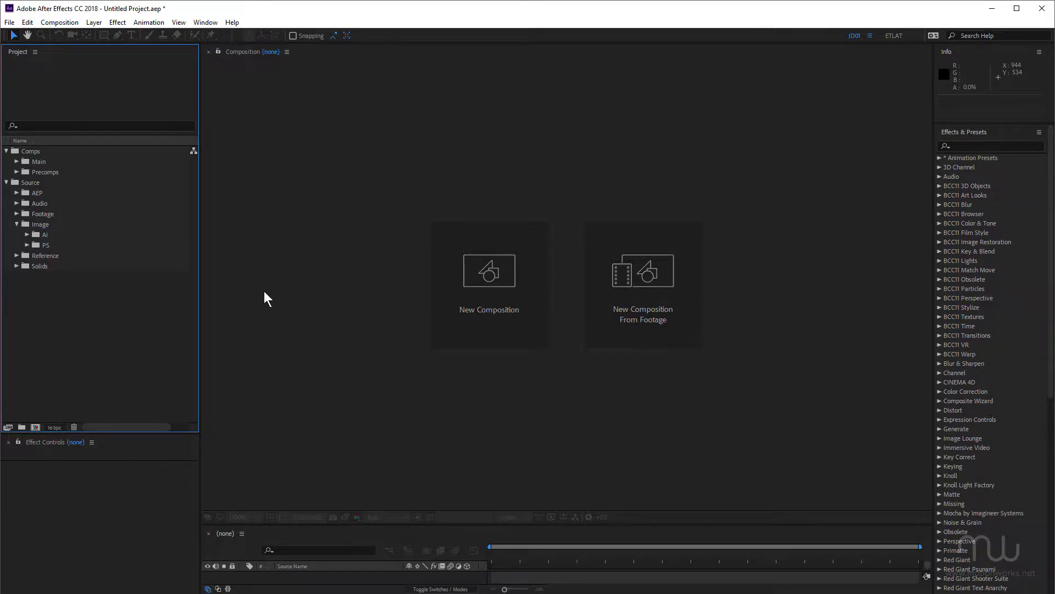
pyautogui.click(17, 225)
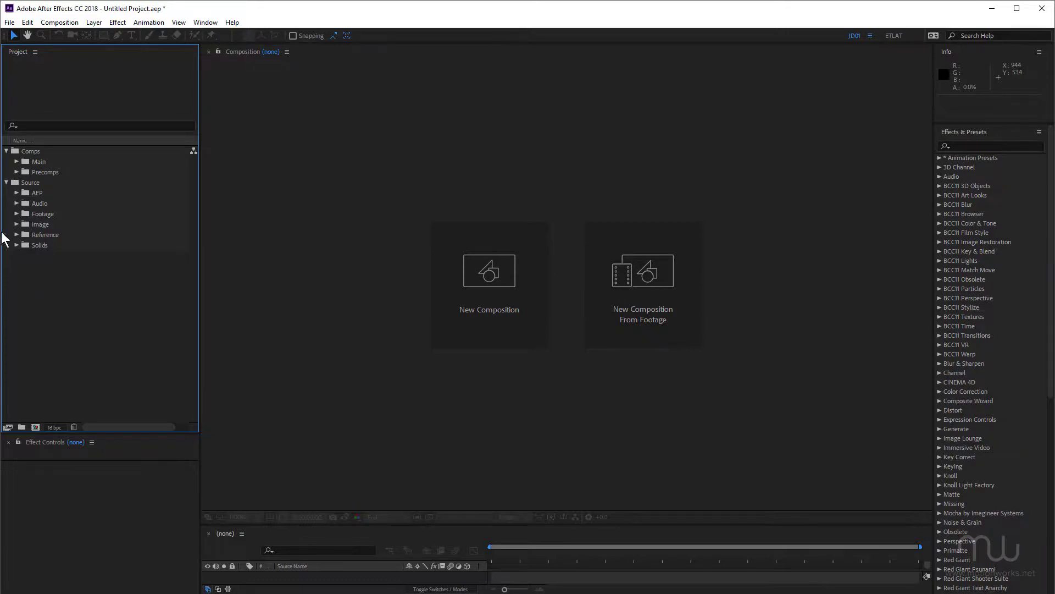
# Check the Solids Folder setting of the Solids folder, and collapse the Source and Comps folders
pyautogui.click(26, 245)
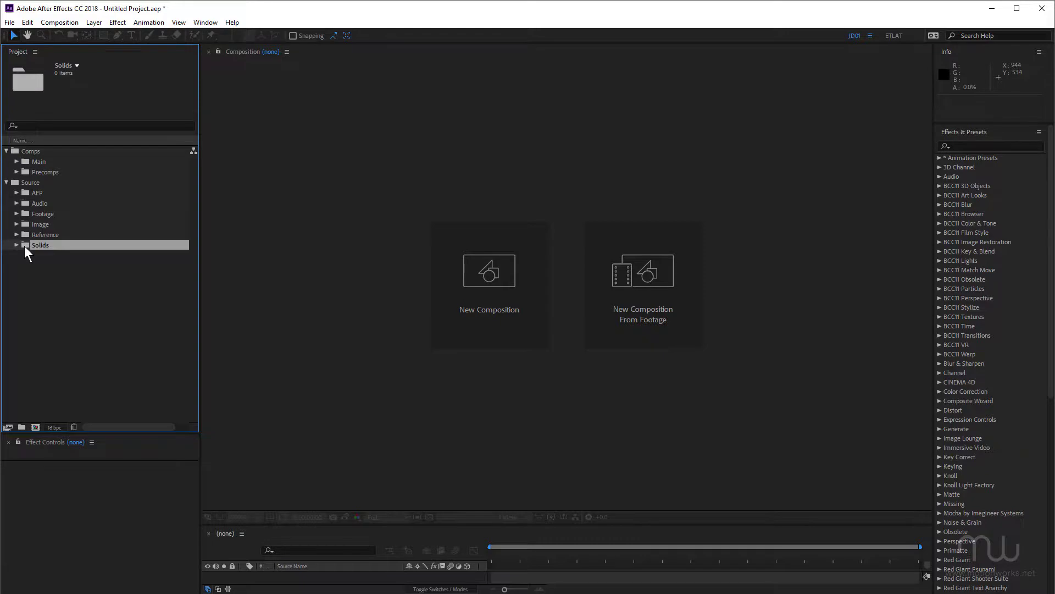
pyautogui.rightClick(26, 249)
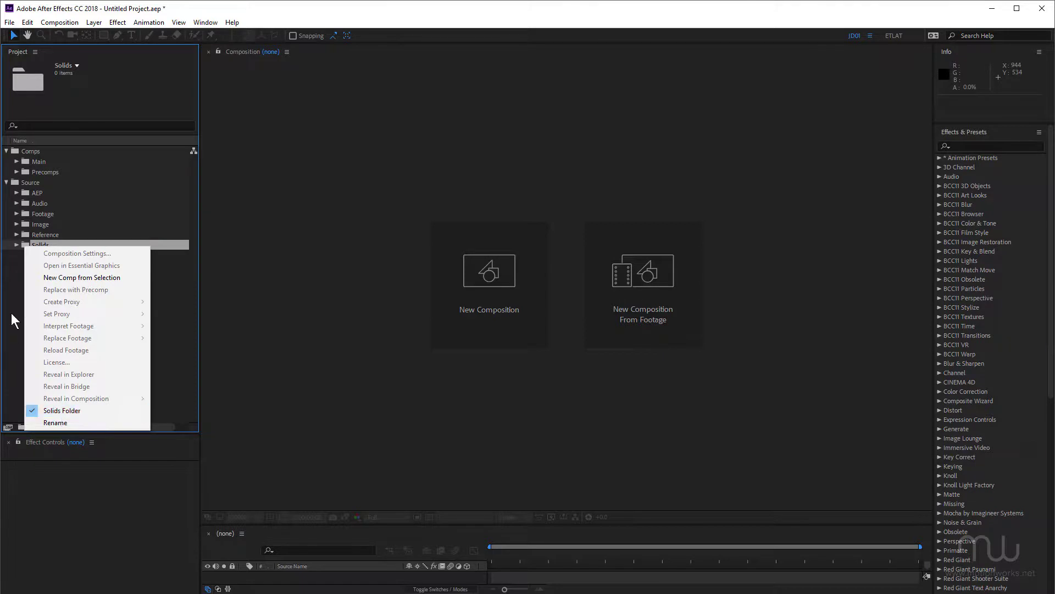
pyautogui.click(14, 289)
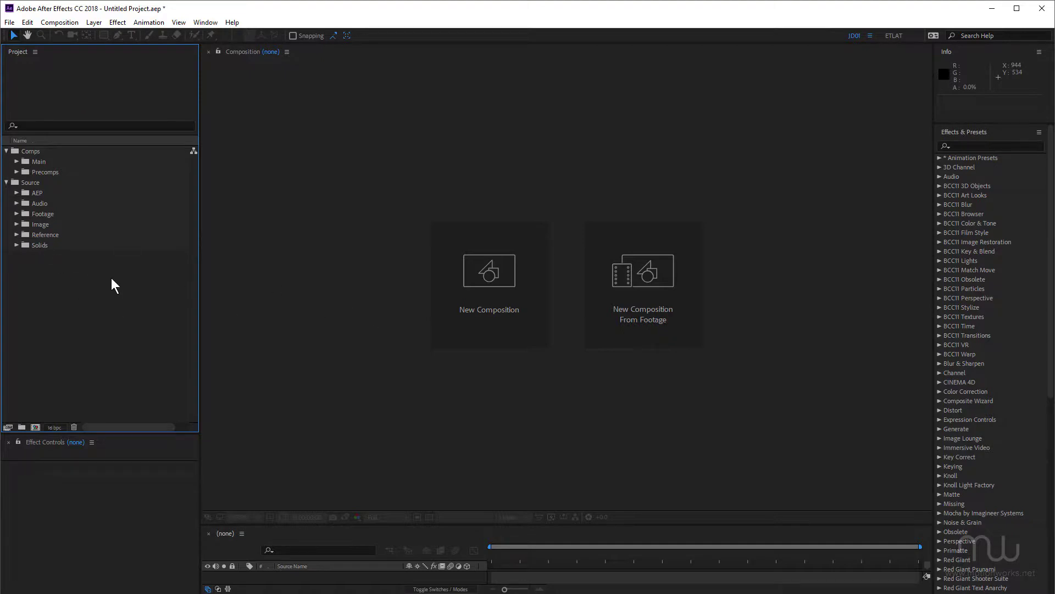
pyautogui.click(24, 246)
pyautogui.rightClick(23, 245)
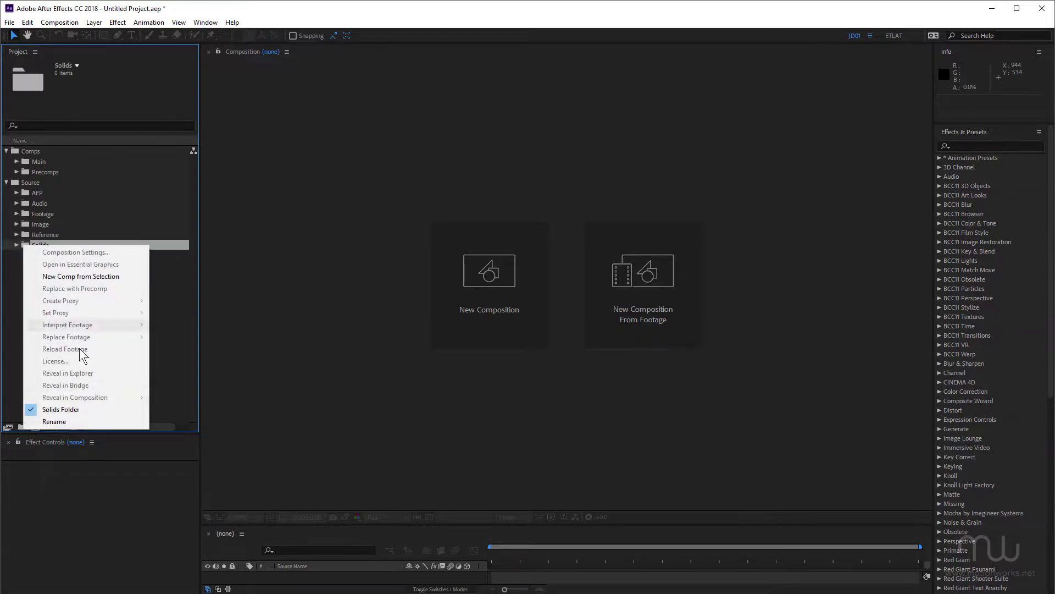
pyautogui.click(6, 285)
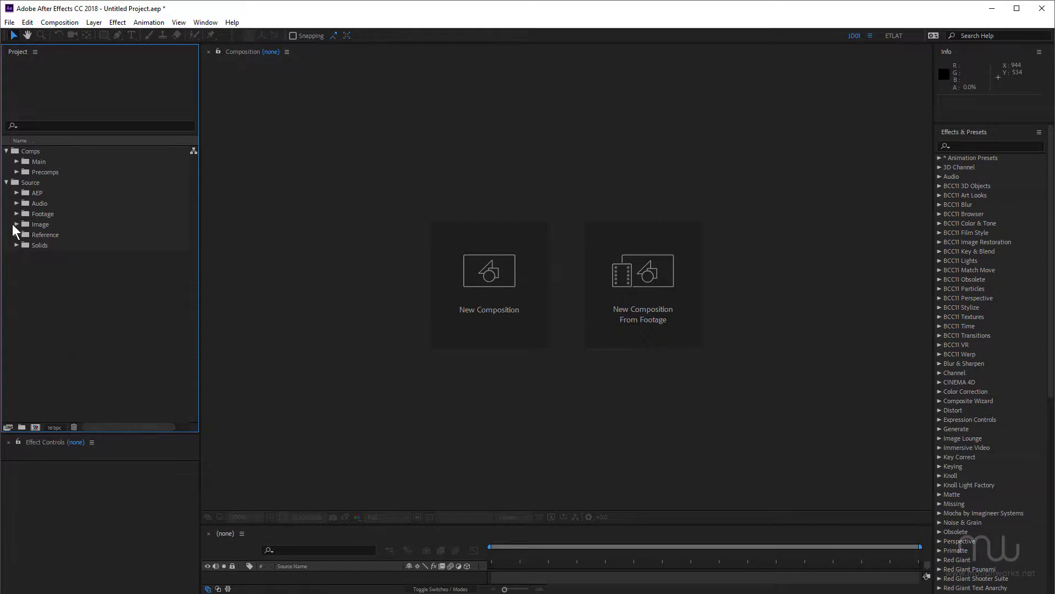
pyautogui.click(6, 182)
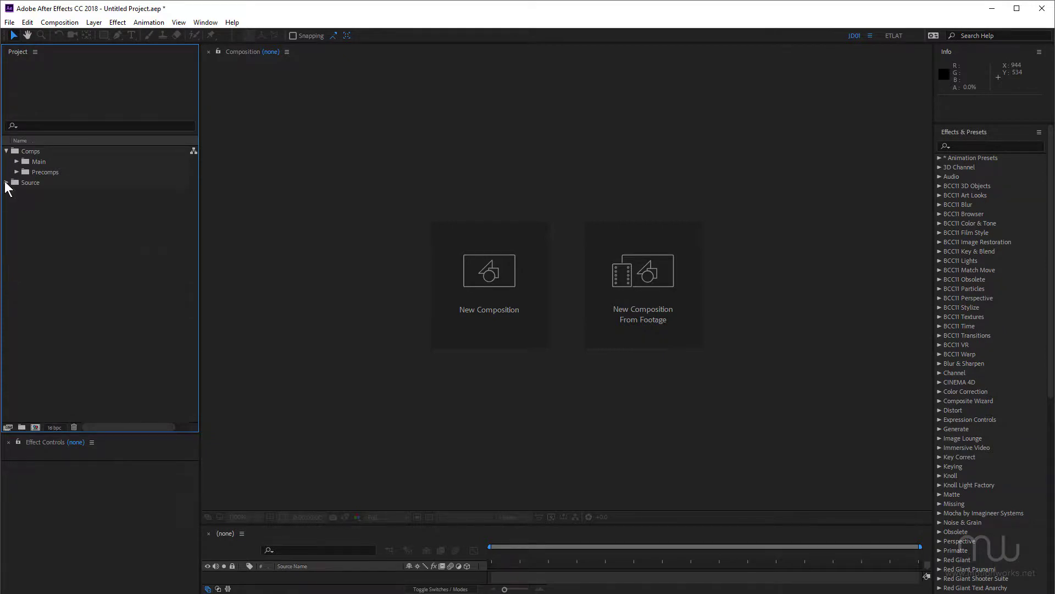
pyautogui.click(6, 150)
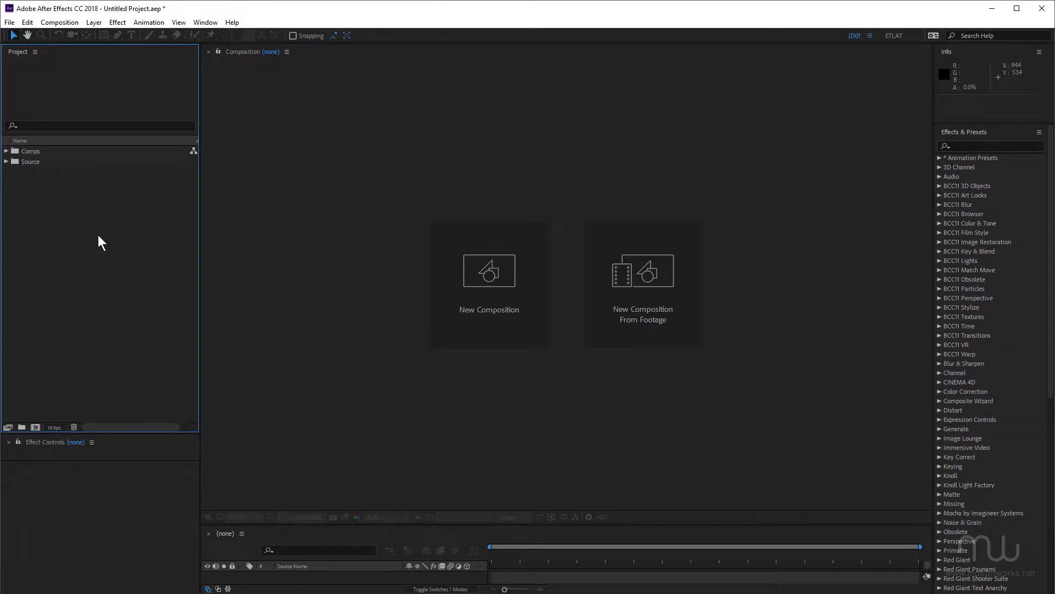
# Review the project template setting in the New Project preferences again and leave without changes
pyautogui.hotkey('ctrl', 'alt', ';')
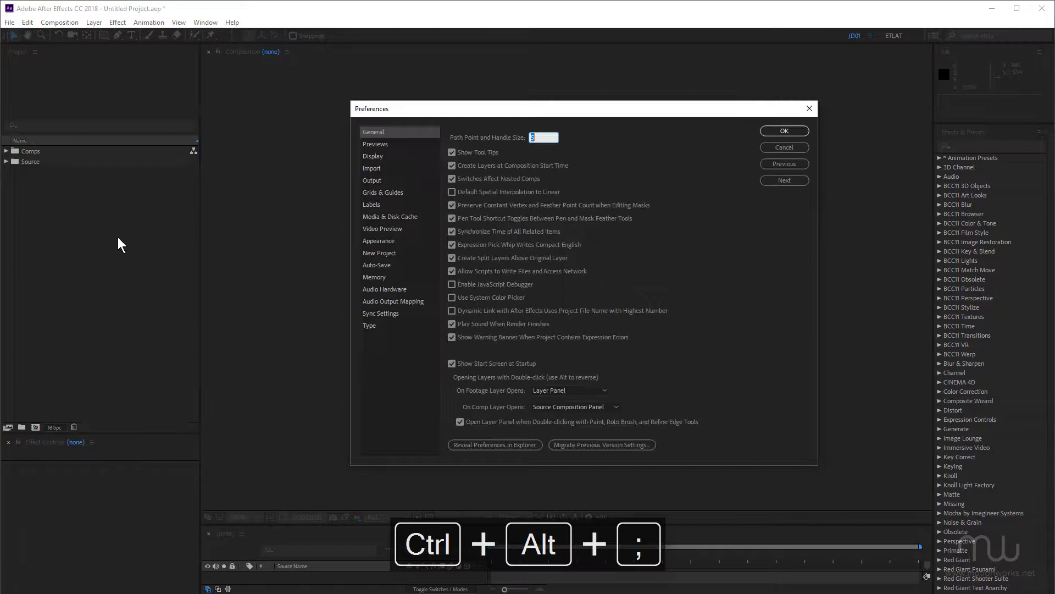
pyautogui.click(399, 253)
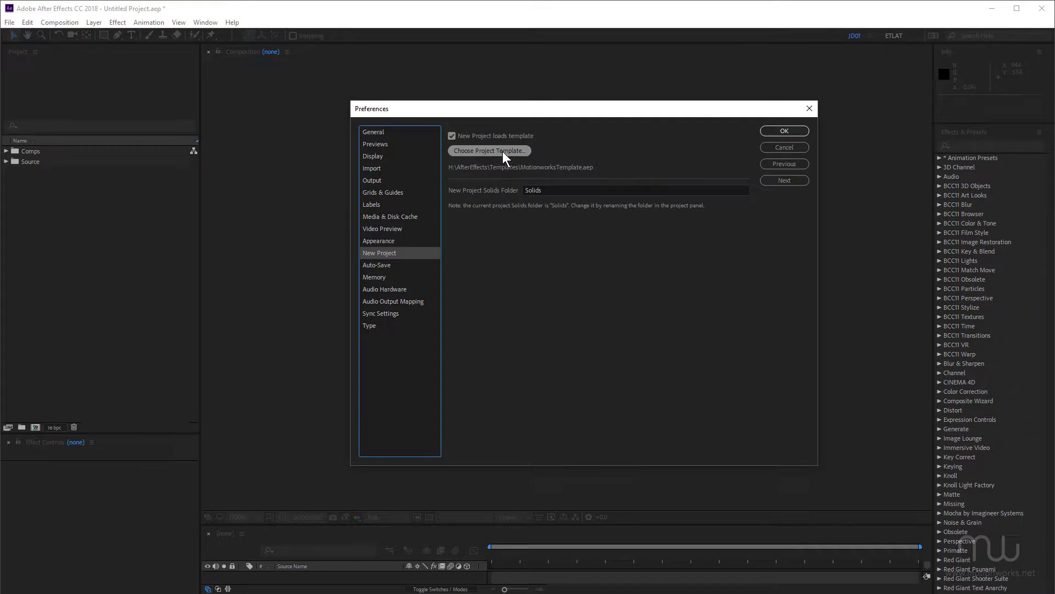
pyautogui.click(780, 147)
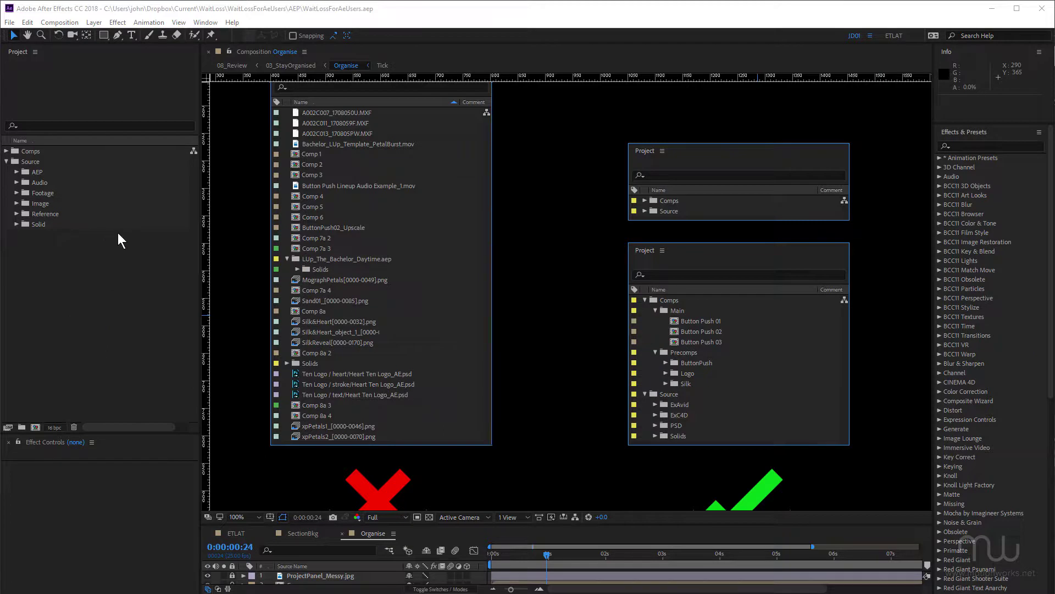
# Search the WaitLossForAeUsers.aep project items for "wait"
pyautogui.click(52, 125)
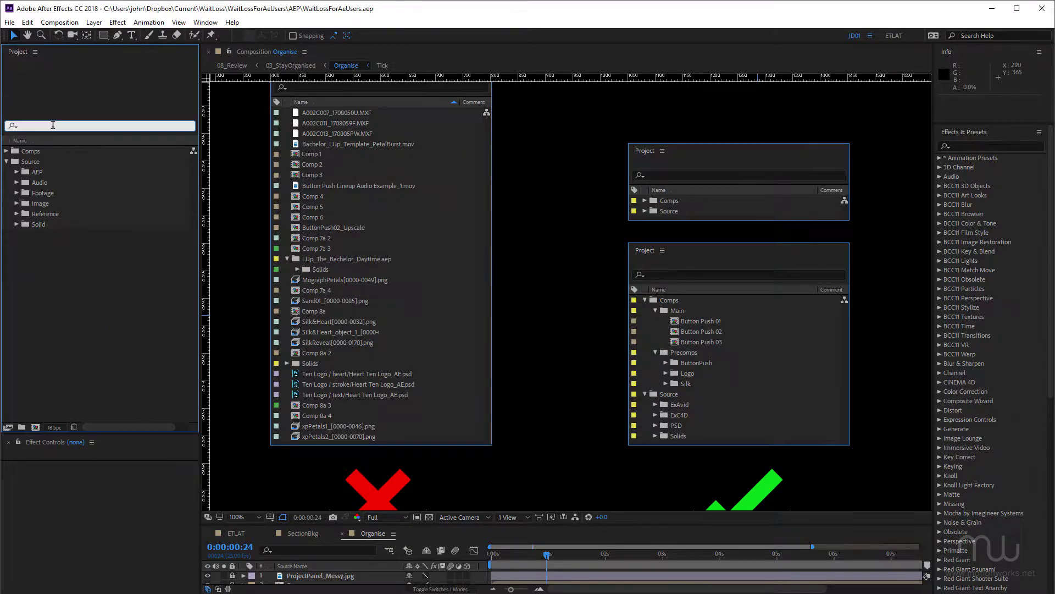
pyautogui.write('wait')
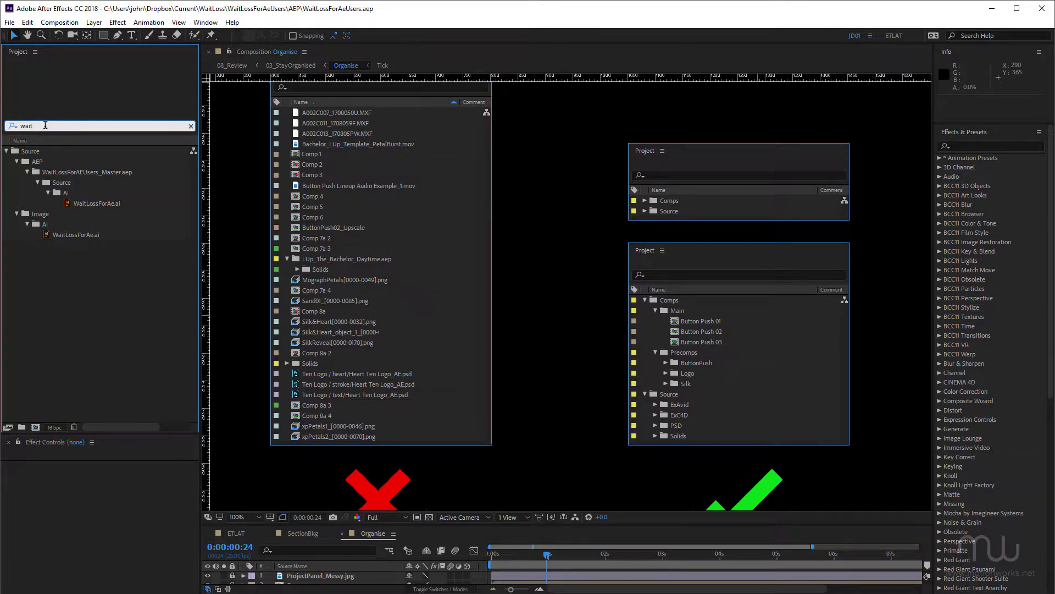
# Delete the stored project search terms "wait" and "wai", and clear the current search
pyautogui.click(45, 125)
pyautogui.press('BackSpace')
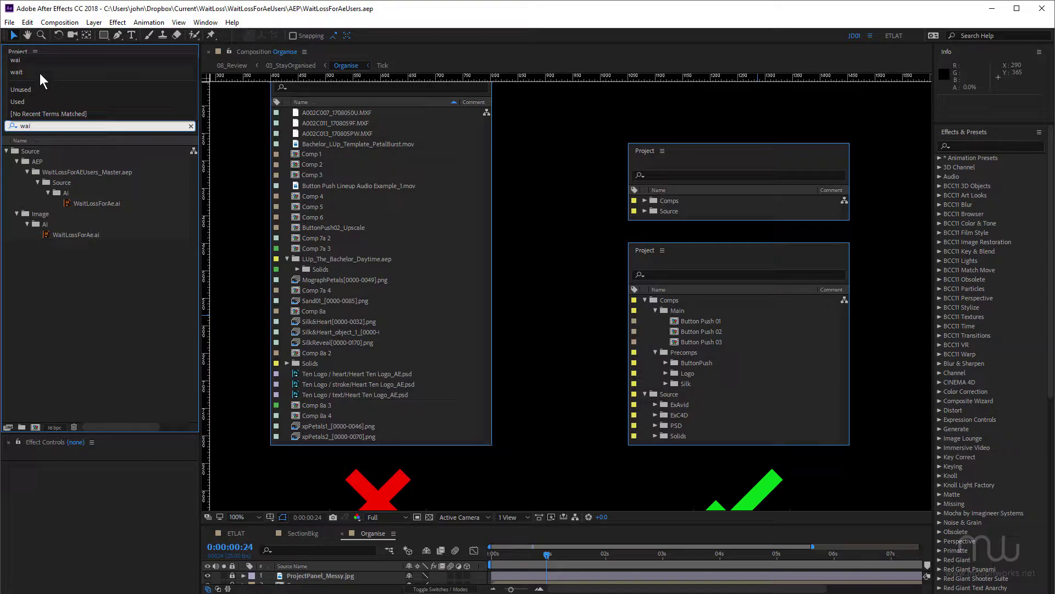
pyautogui.press('Delete')
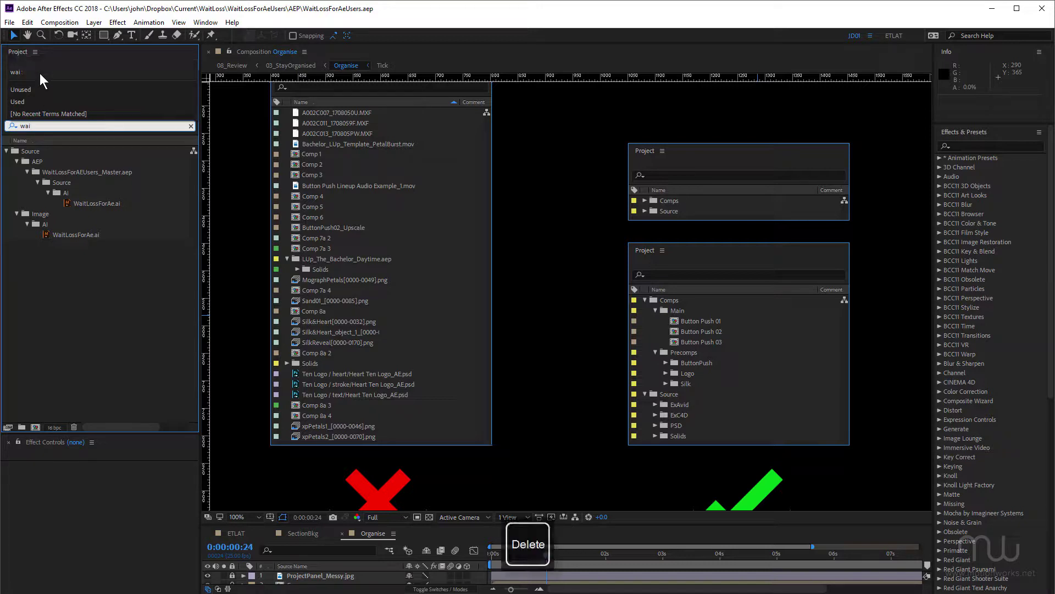
pyautogui.press('Delete')
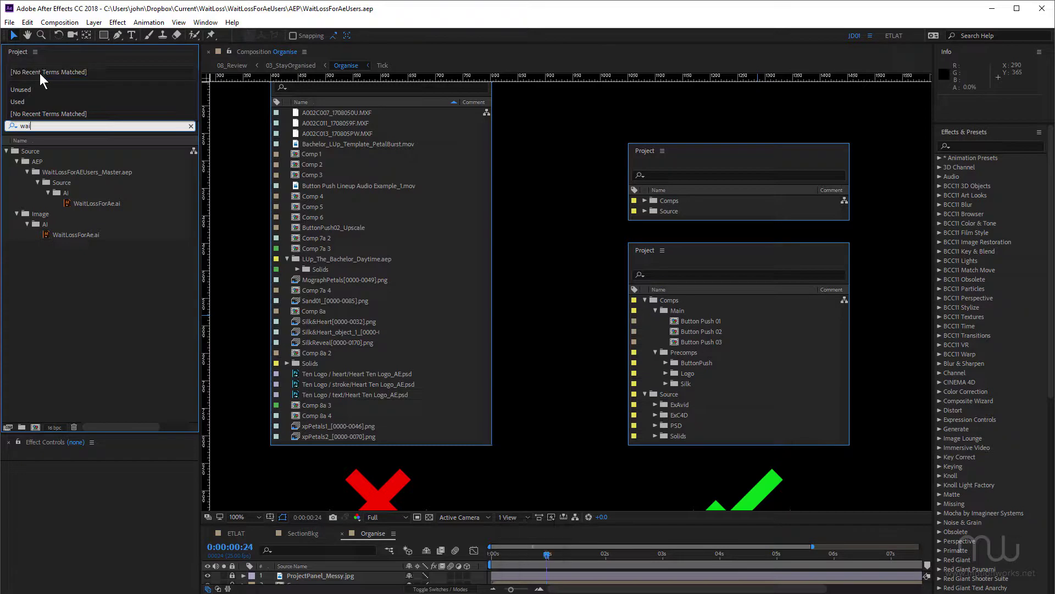
pyautogui.click(41, 81)
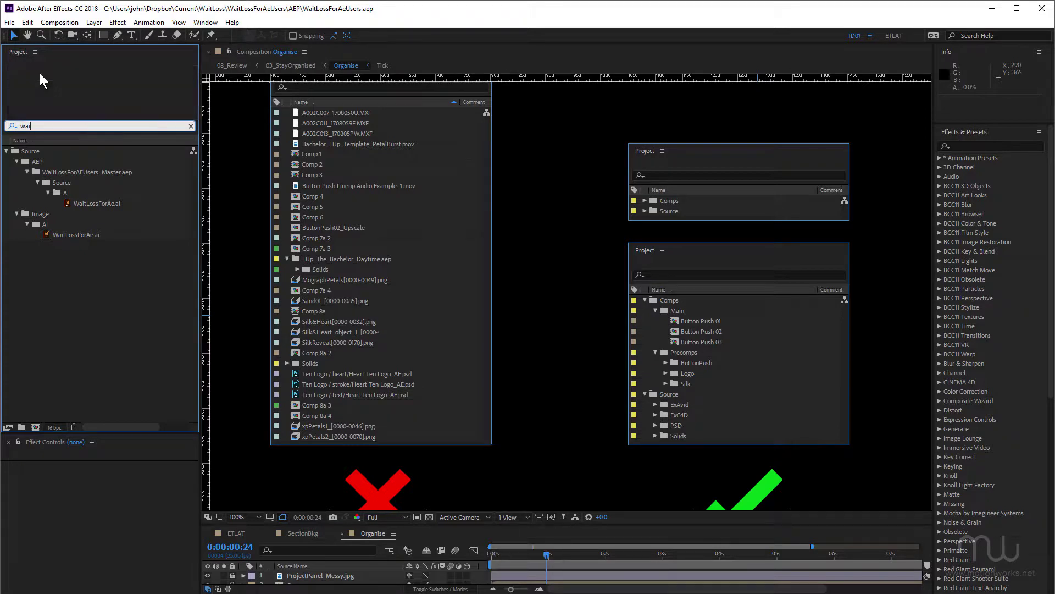
pyautogui.click(191, 126)
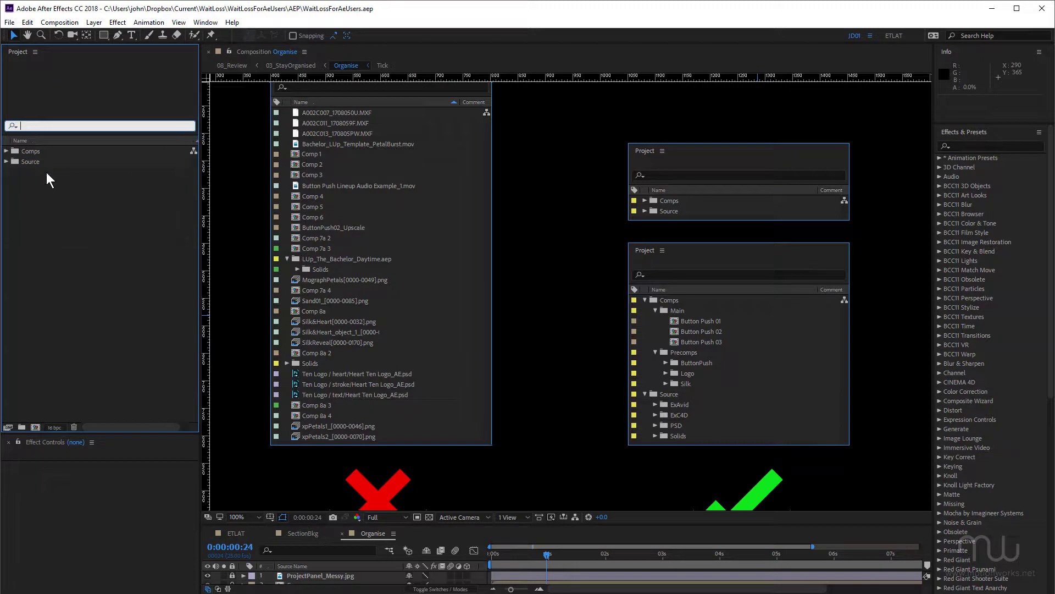
# Look through the Source folder and its AEP subfolder, and collapse Source again
pyautogui.click(6, 161)
pyautogui.click(17, 172)
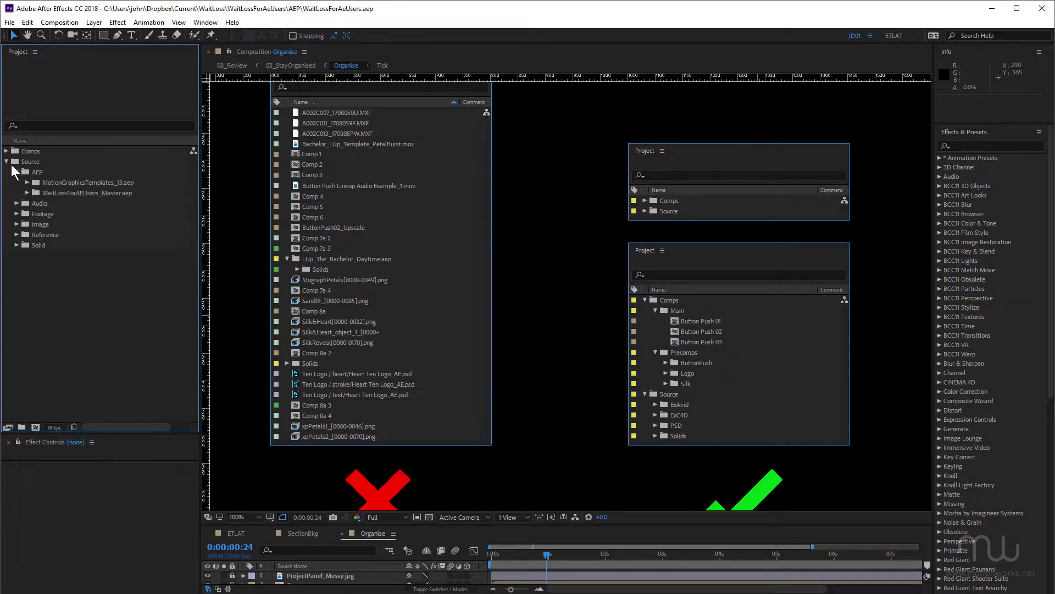
pyautogui.click(7, 161)
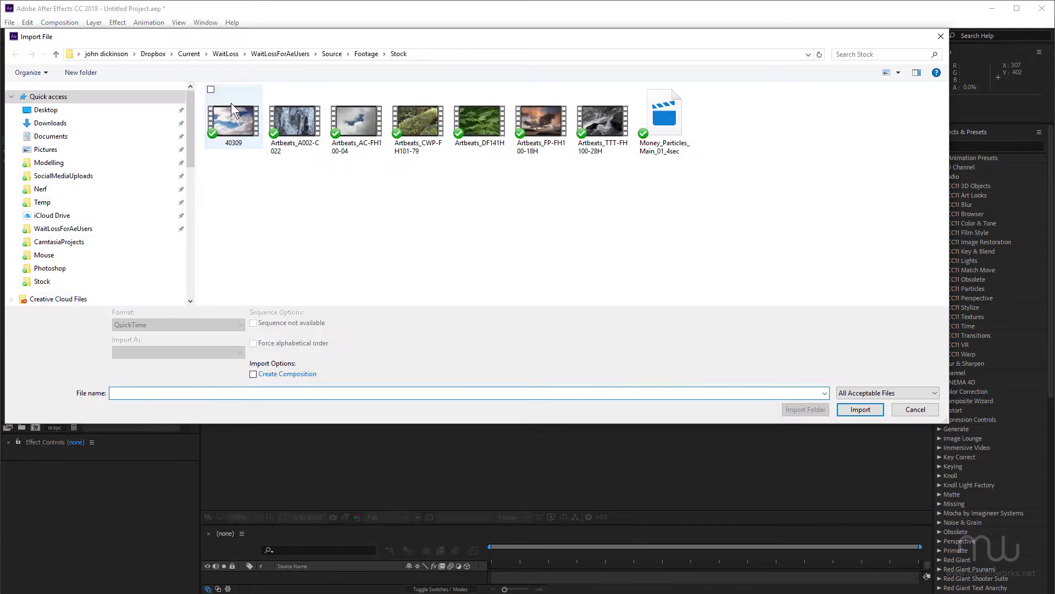
# Import the 40309 clip from the Stock footage folder into the untitled project
pyautogui.click(231, 103)
pyautogui.press('Return')
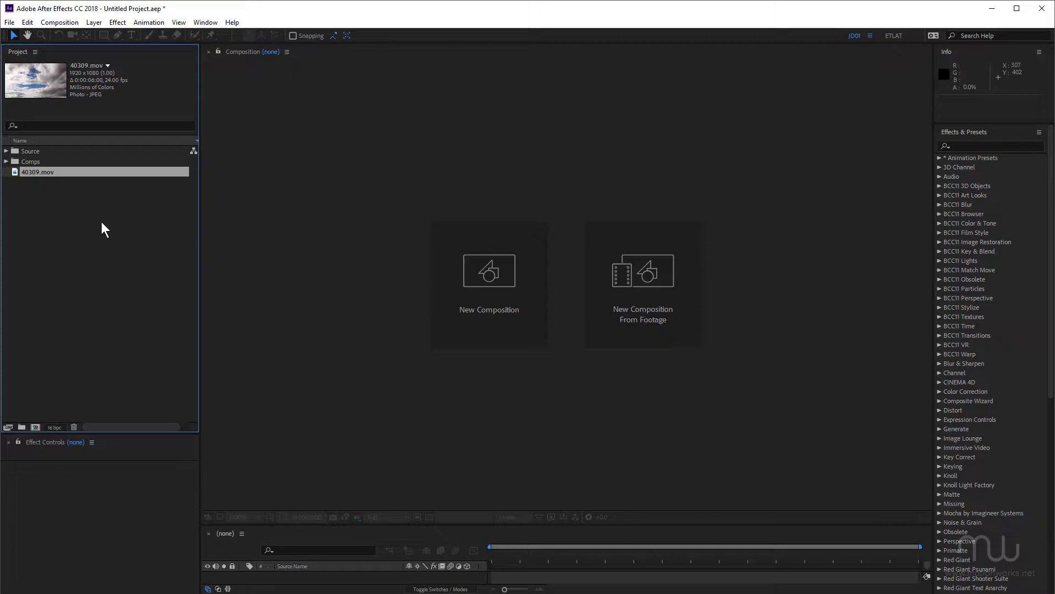
# Use Import Multiple Files to bring in Artbeats_A002-C022, followed by Artbeats_CWP-FH101-79 together with Artbeats_FP-FH100-18H
pyautogui.hotkey('ctrl', 'alt', 'i')
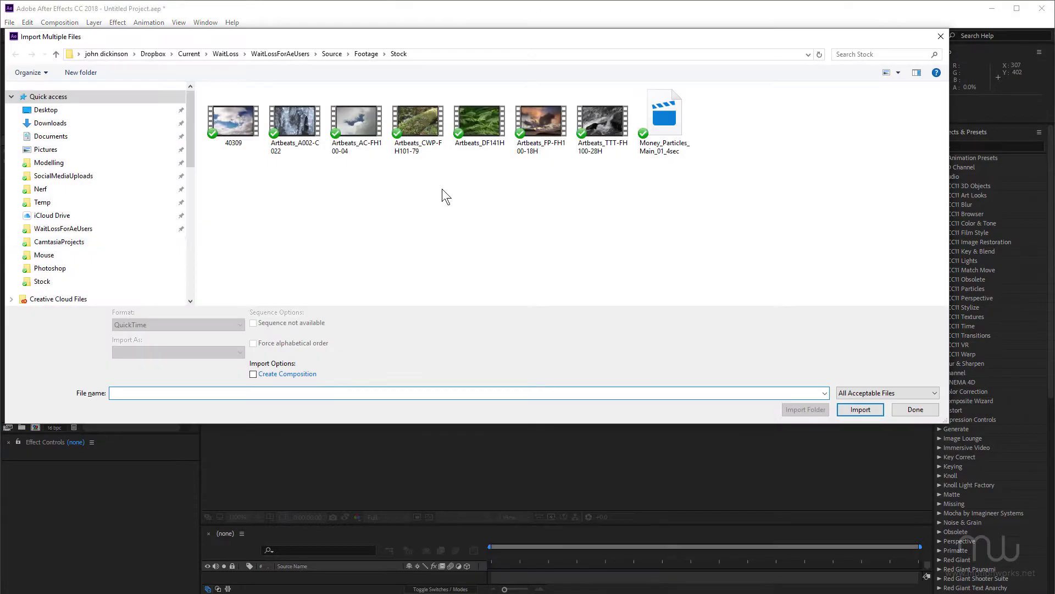
pyautogui.click(295, 121)
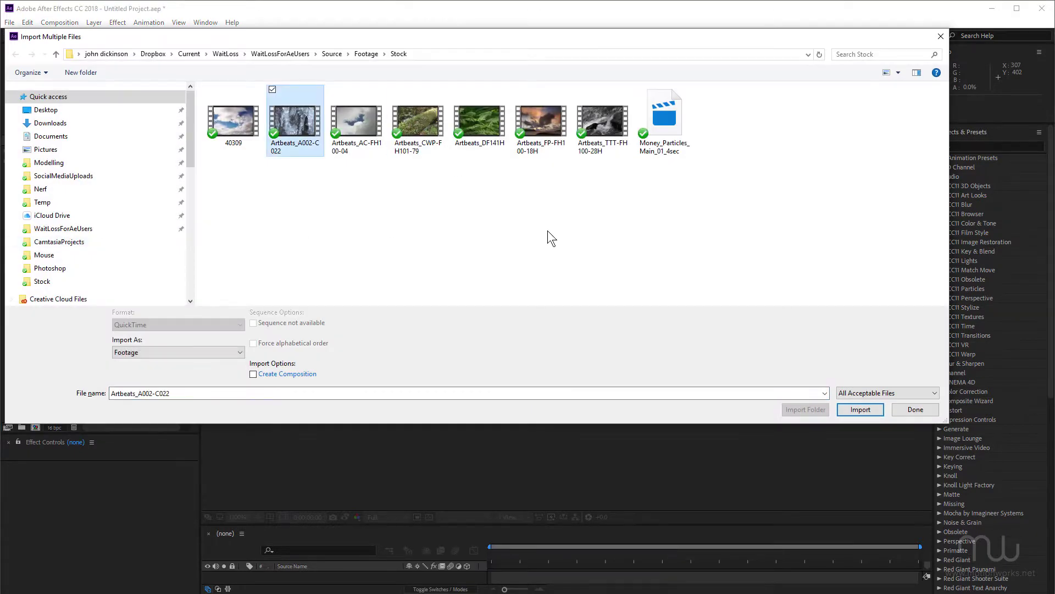
pyautogui.press('Return')
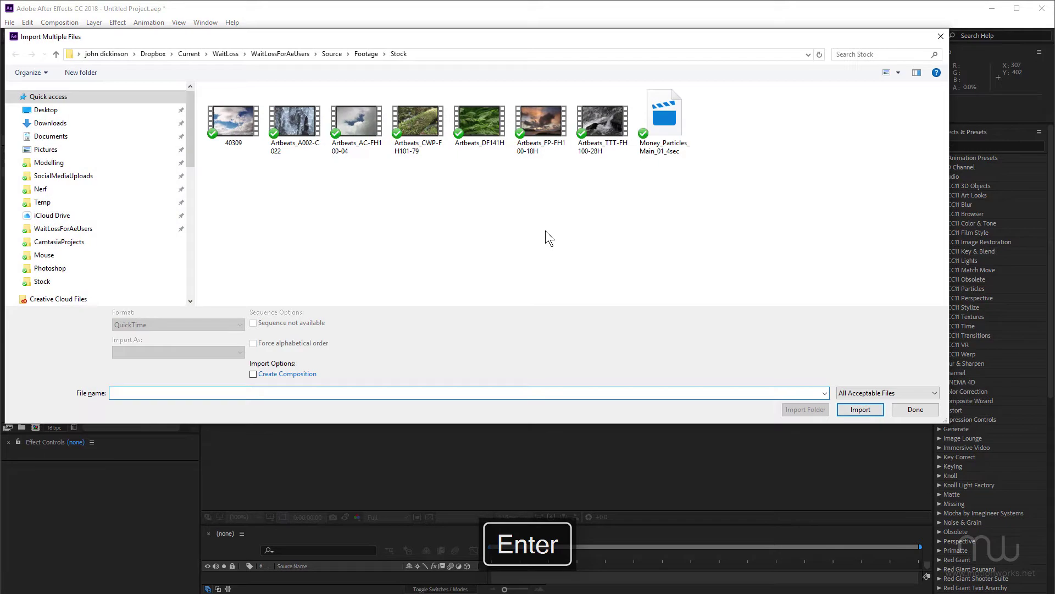
pyautogui.click(657, 114)
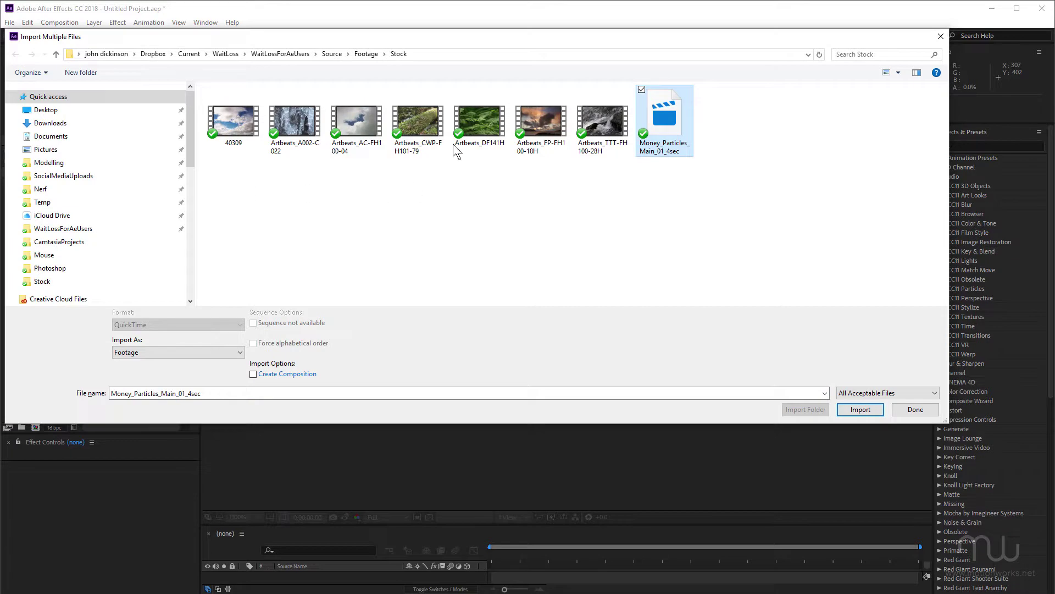
pyautogui.click(421, 123)
pyautogui.keyDown('ctrl'); pyautogui.click(559, 120); pyautogui.keyUp('ctrl')
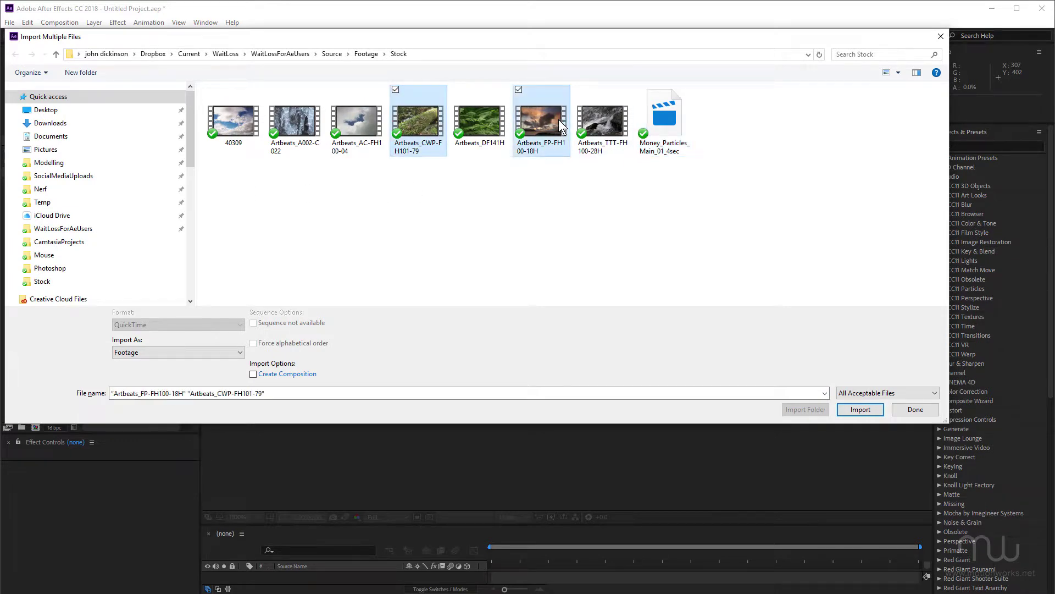
pyautogui.click(853, 408)
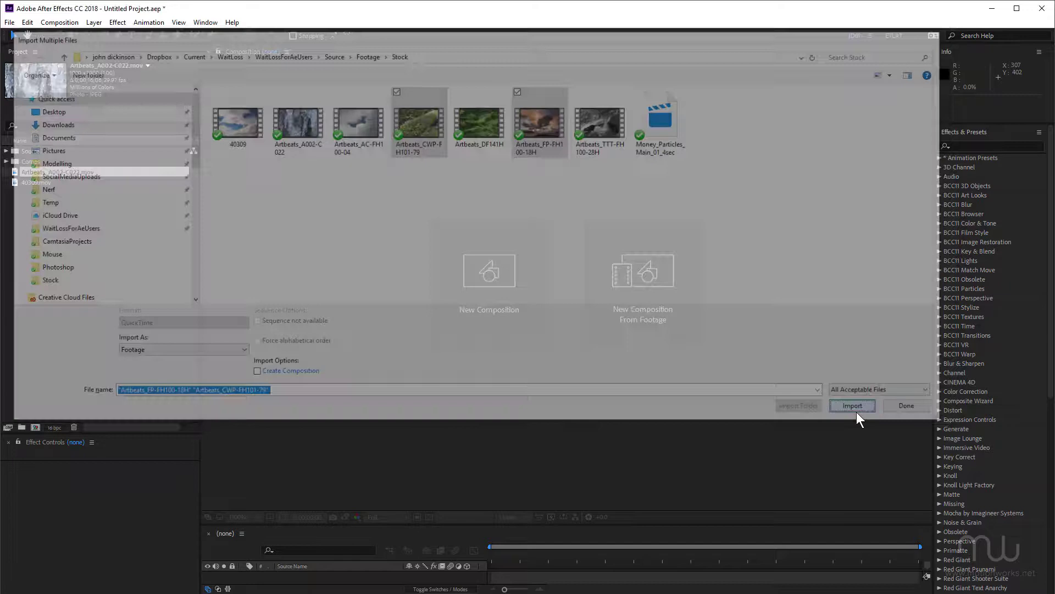
# Import Triangles_01a from the Source folder on disk and finish the multiple-file import
pyautogui.click(365, 54)
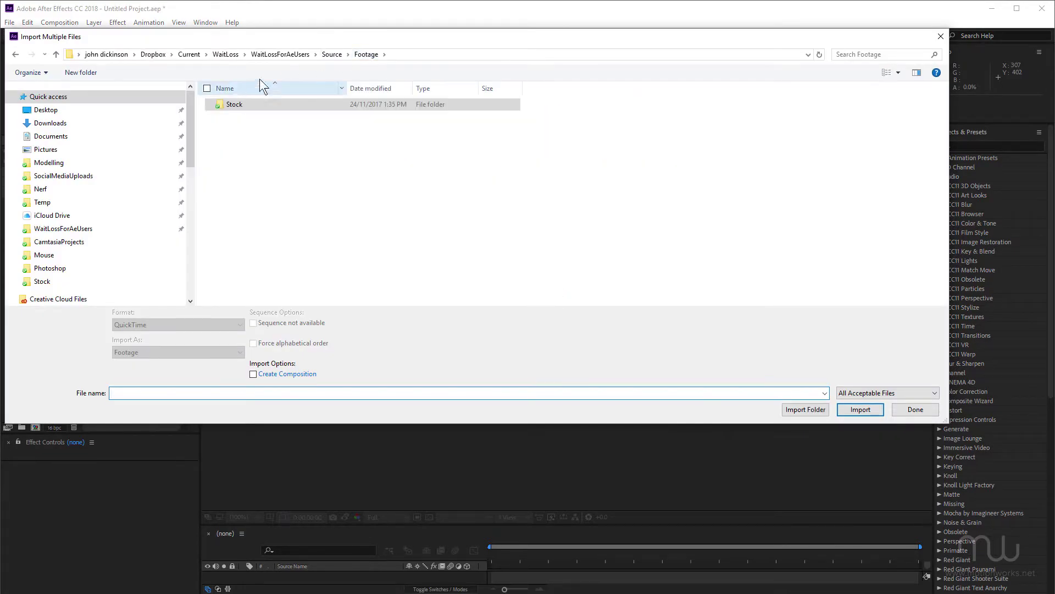
pyautogui.click(347, 54)
pyautogui.click(332, 54)
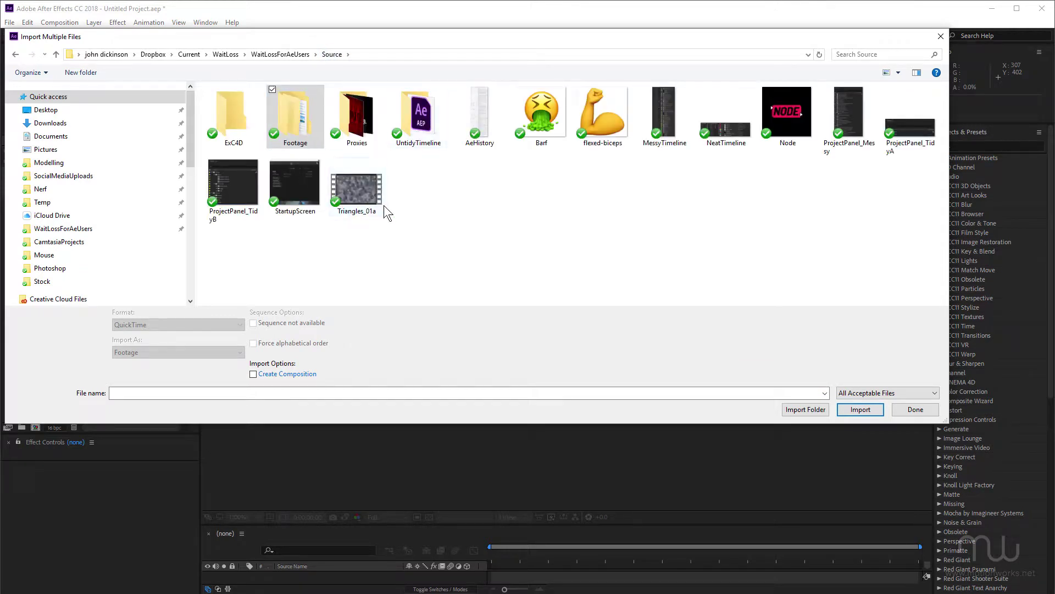
pyautogui.click(365, 192)
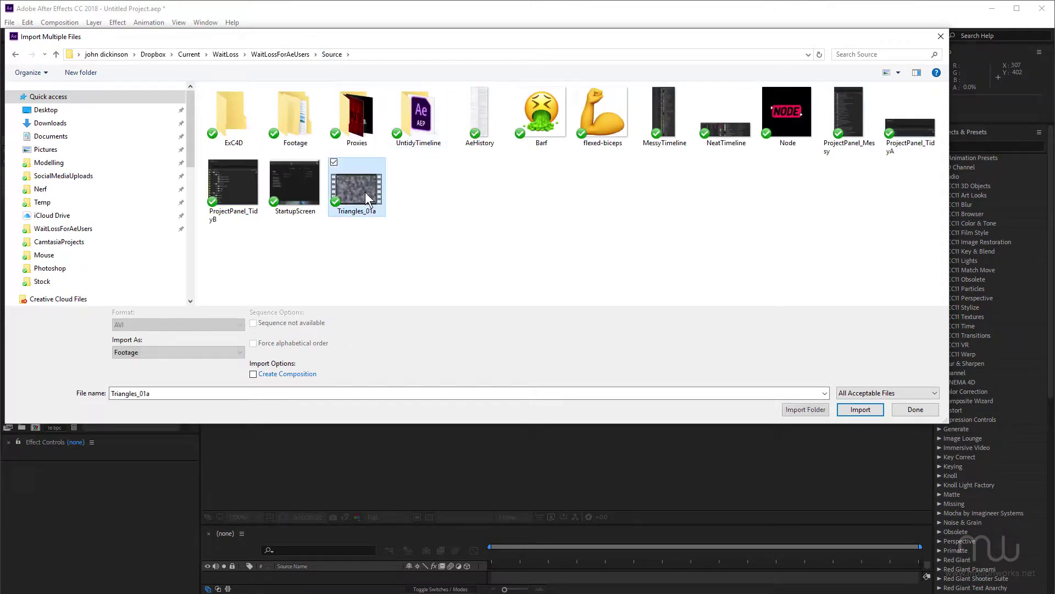
pyautogui.click(859, 409)
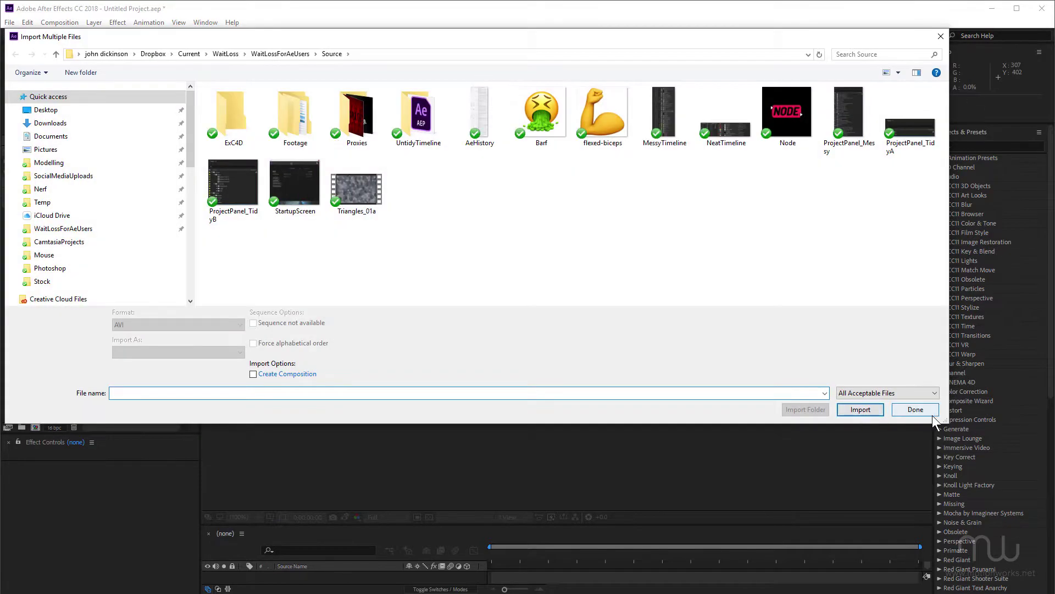
pyautogui.click(924, 411)
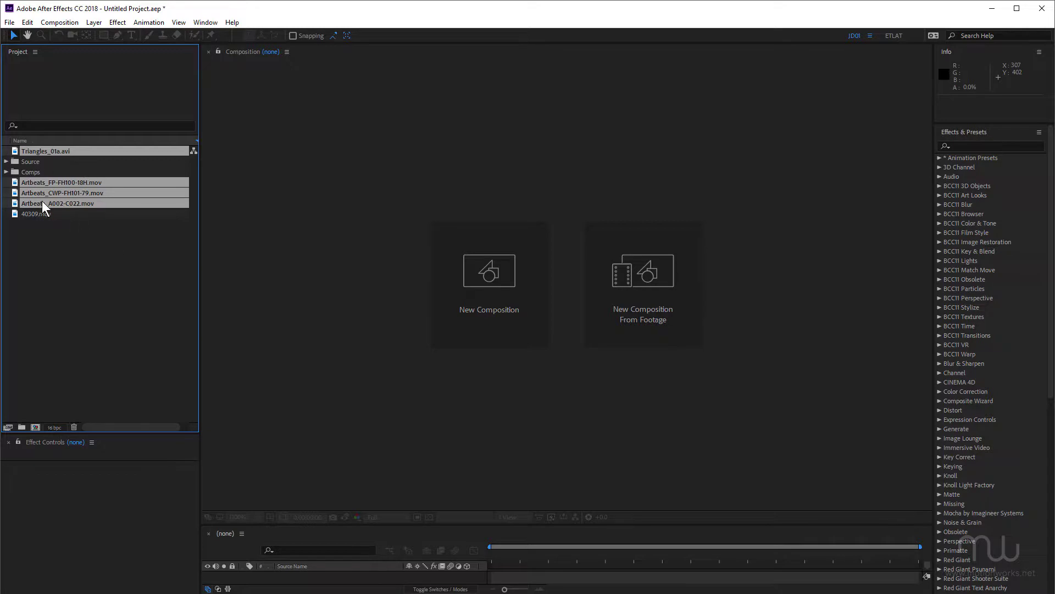
# Move all five imported clips into the Stock folder under Source > Footage, and expand Stock to list them
pyautogui.keyDown('ctrl'); pyautogui.click(47, 213); pyautogui.keyUp('ctrl')
pyautogui.moveTo(50, 192); pyautogui.dragTo(31, 164)
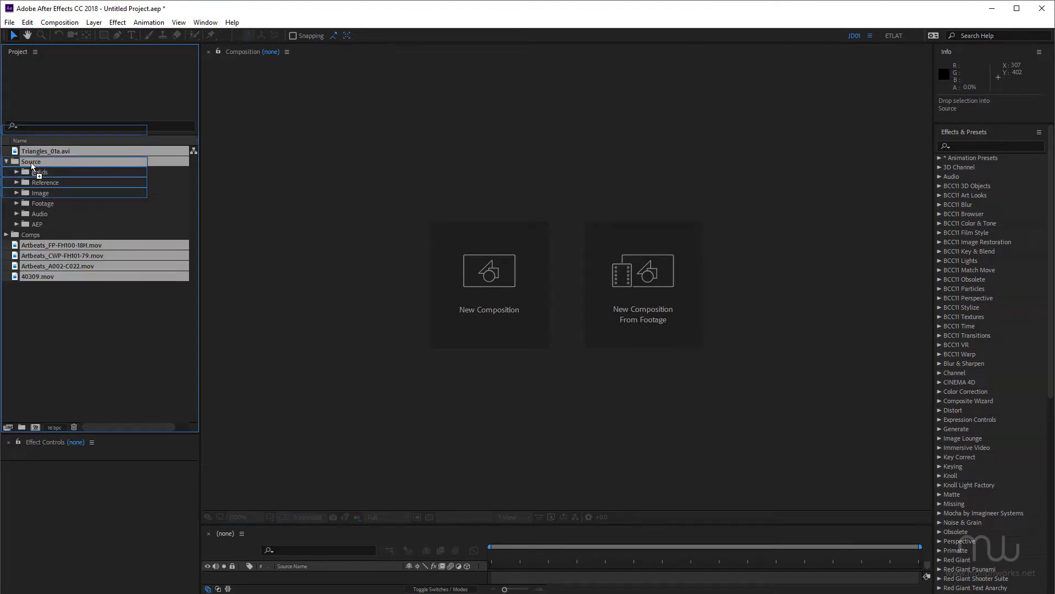
pyautogui.moveTo(31, 164); pyautogui.dragTo(49, 216)
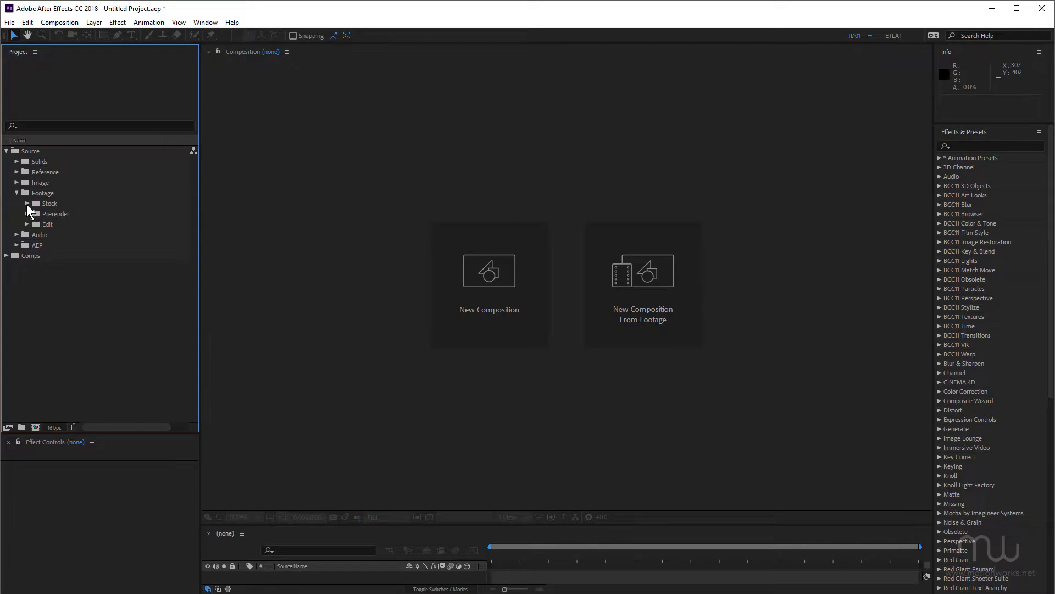
pyautogui.click(26, 203)
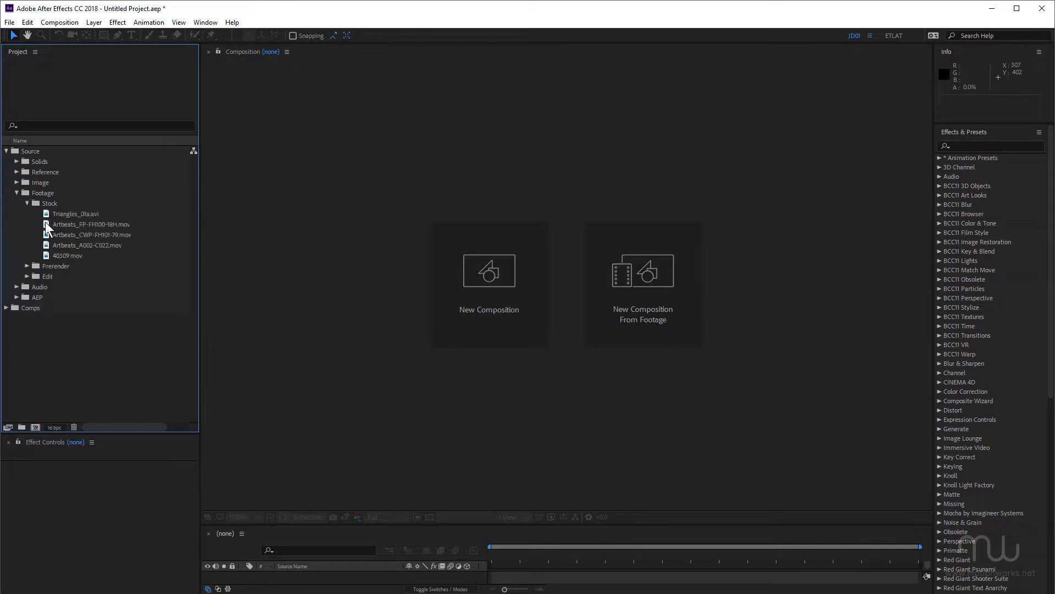
# Interpret the Artbeats_FP-FH100-18H.mov footage with Separate Fields set to Upper Field First
pyautogui.click(45, 222)
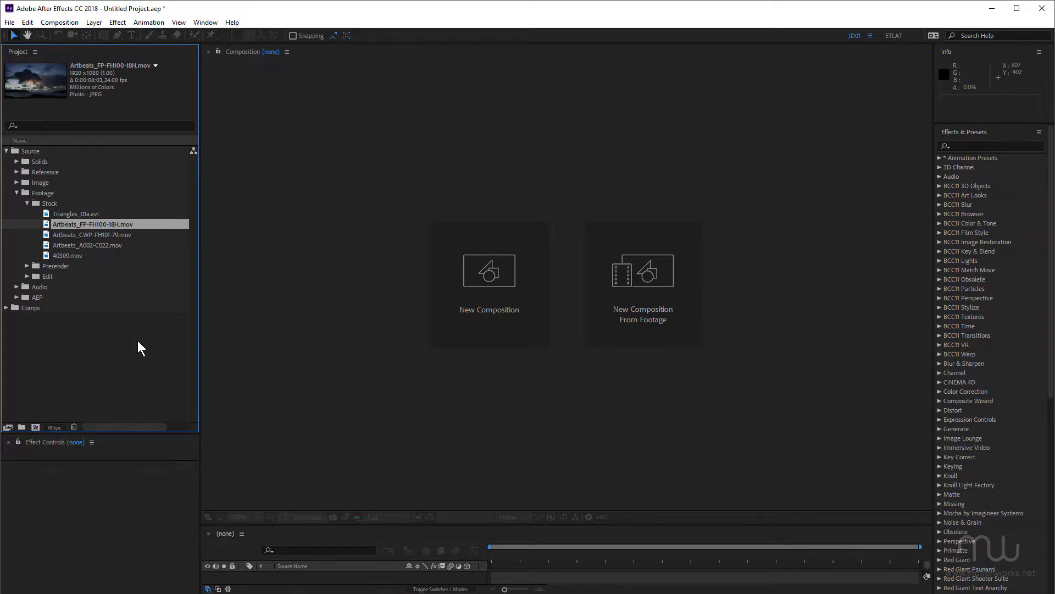
pyautogui.hotkey('alt', 'f')
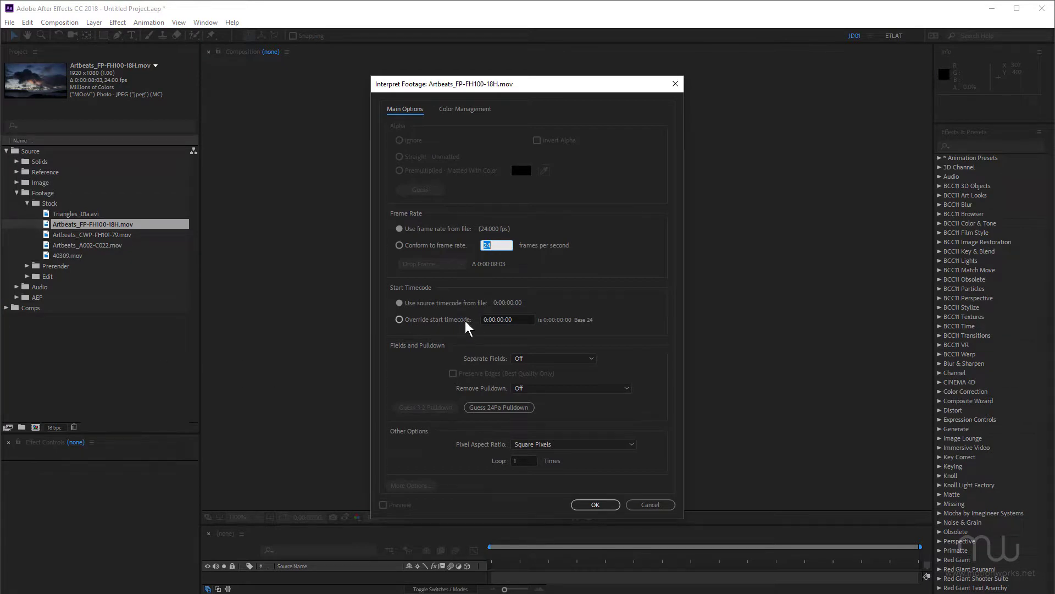
pyautogui.click(561, 360)
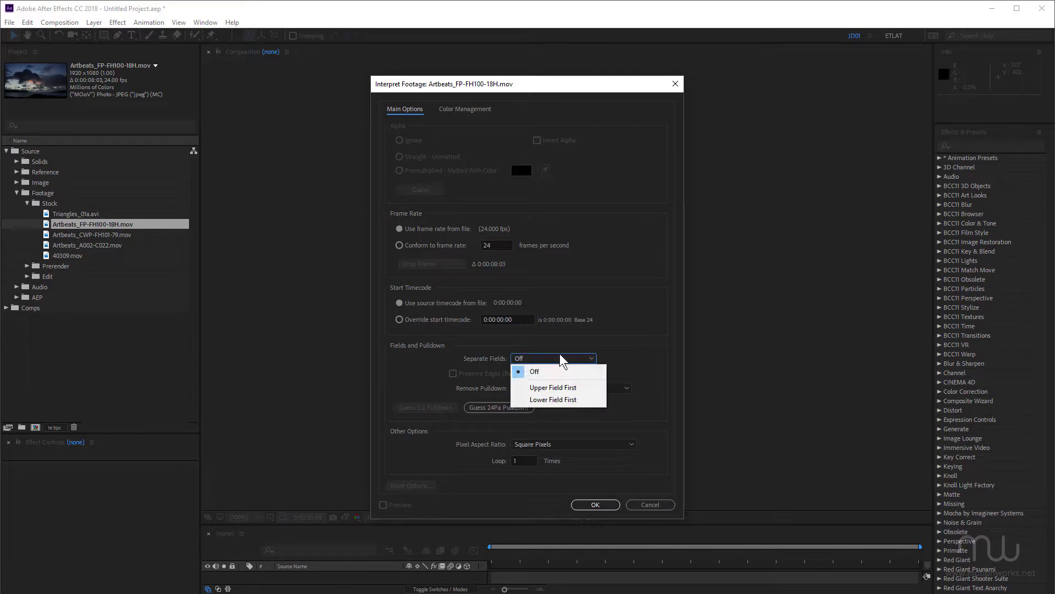
pyautogui.click(577, 388)
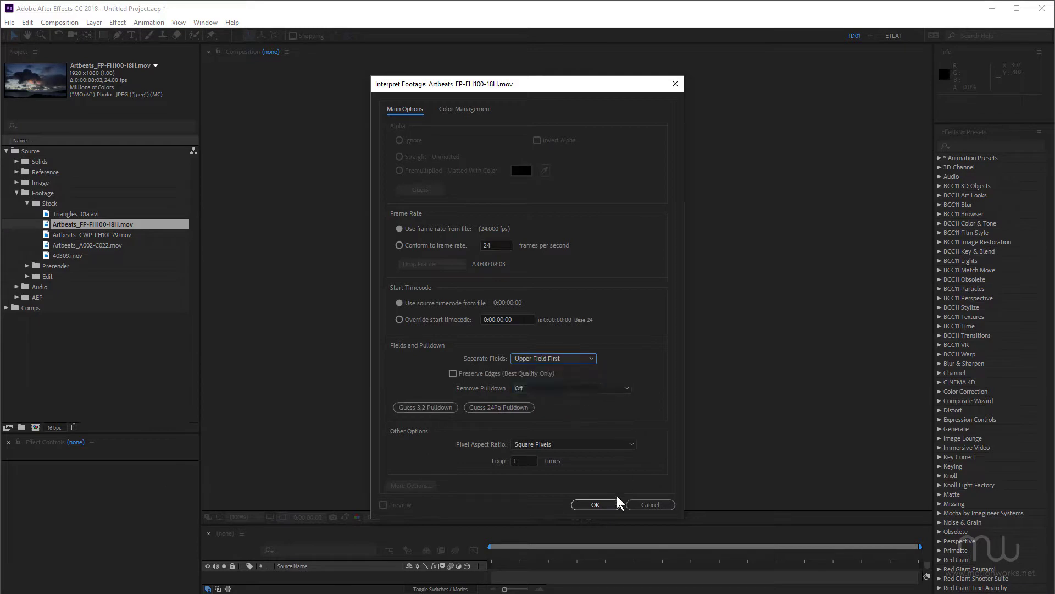
pyautogui.click(599, 506)
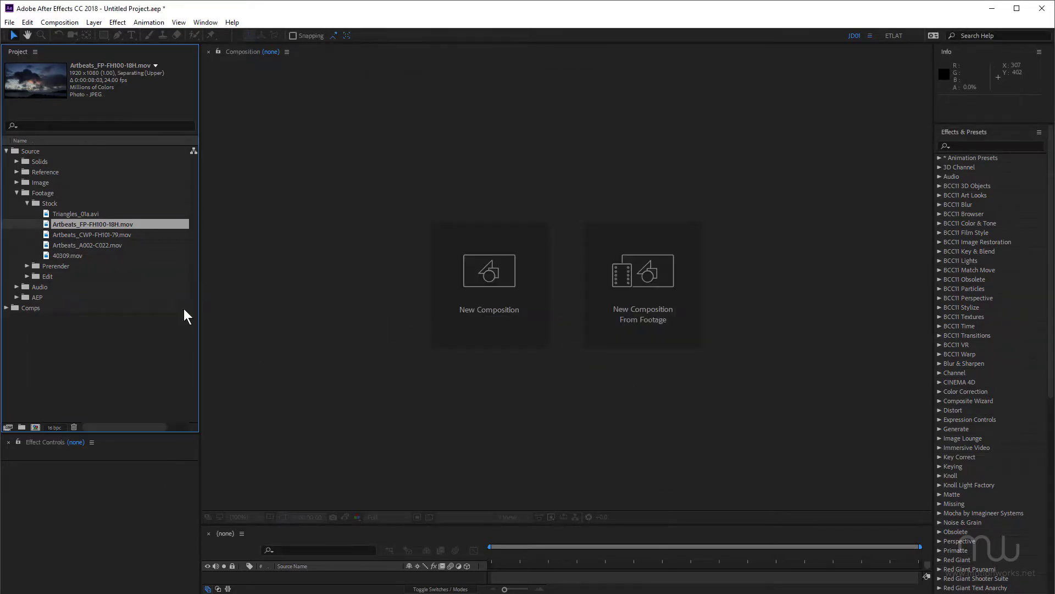
# Remember the interpretation of Artbeats_FP-FH100-18H.mov and apply it to Artbeats_CWP-FH101-79.mov and Artbeats_A002-C022.mov, checking the former's details
pyautogui.rightClick(87, 224)
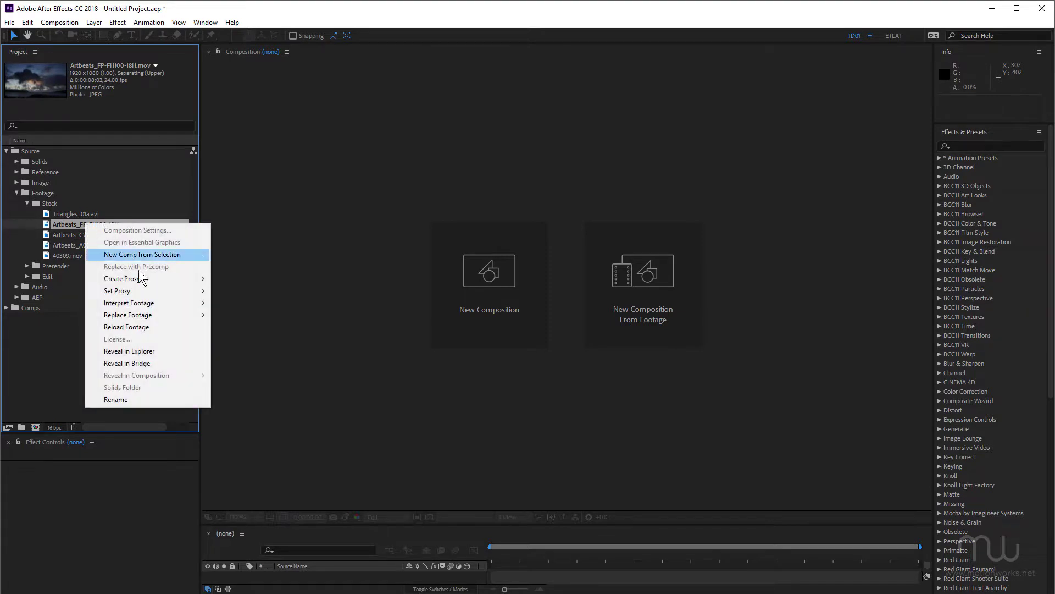
pyautogui.moveTo(150, 303)
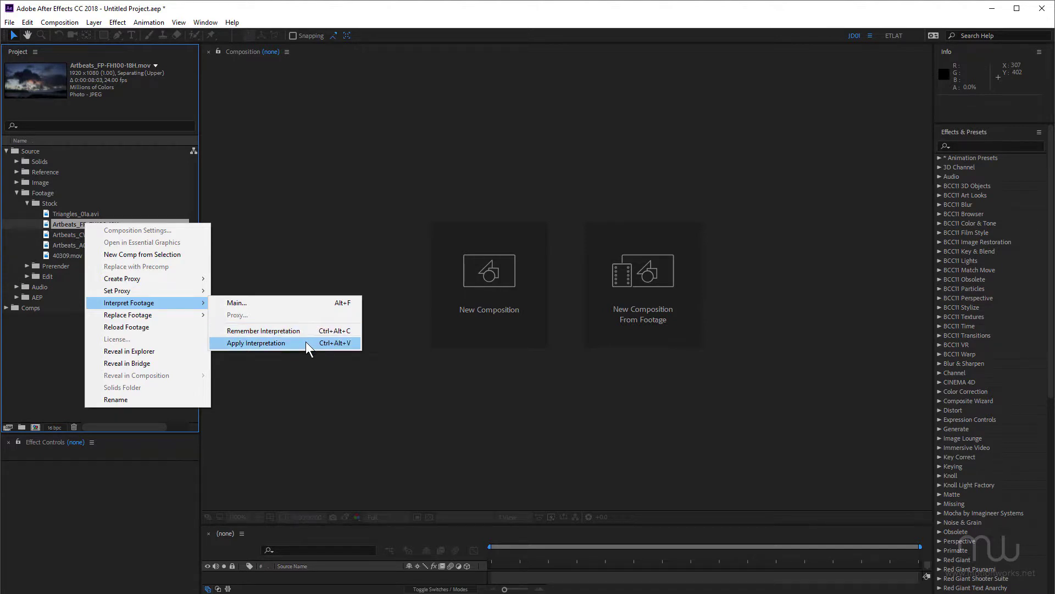
pyautogui.click(333, 329)
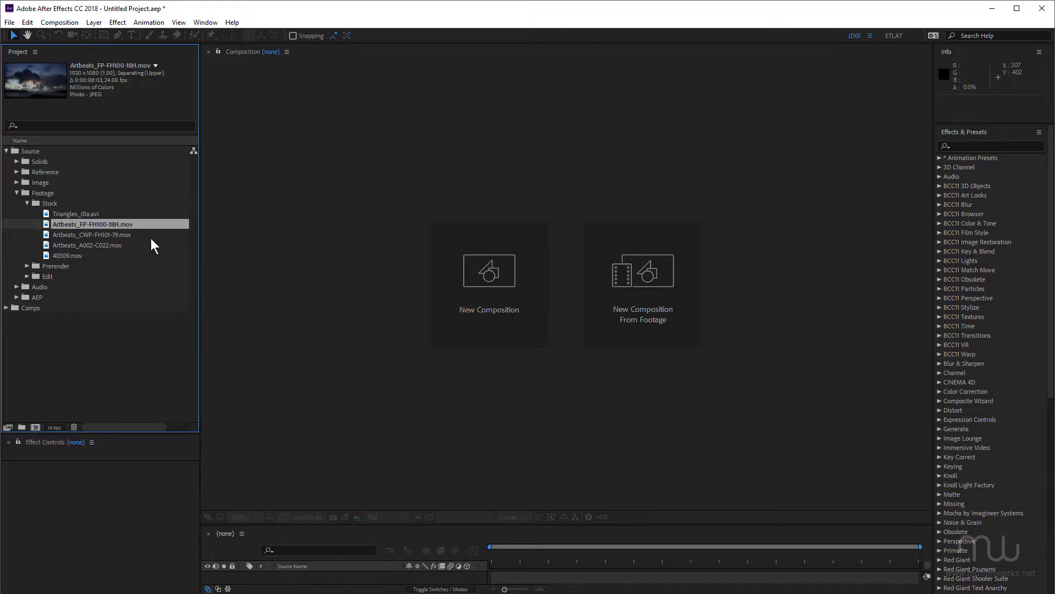
pyautogui.click(104, 236)
pyautogui.keyDown('shift'); pyautogui.click(103, 243); pyautogui.keyUp('shift')
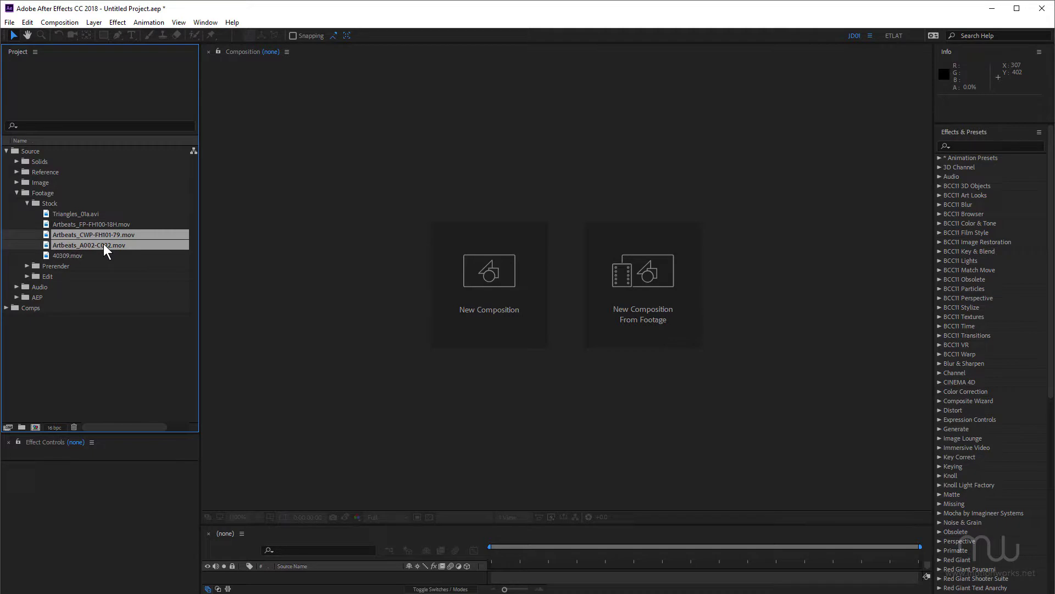
pyautogui.hotkey('ctrl', 'alt', 'v')
pyautogui.click(115, 233)
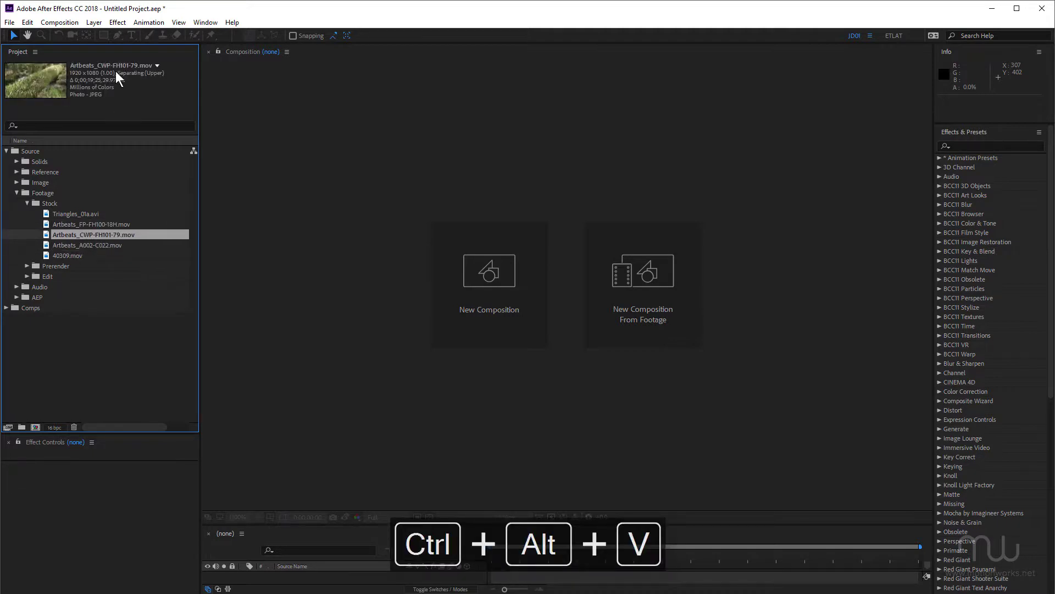
# Delete Artbeats_CWP-FH101-79.mov and Artbeats_A002-C022.mov one at a time from the Stock folder, undoing each deletion
pyautogui.press('Delete')
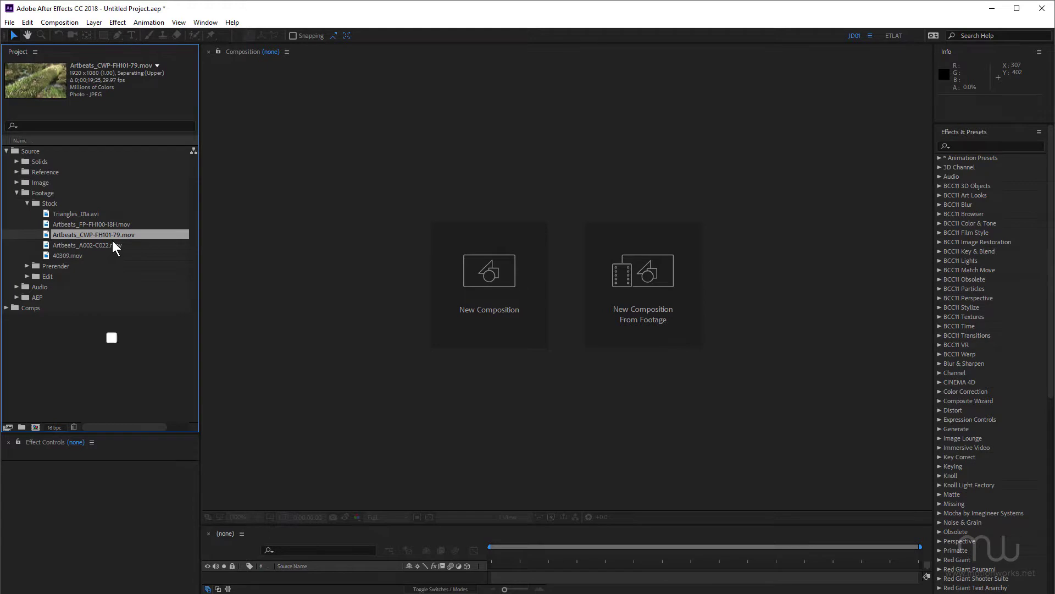
pyautogui.click(113, 243)
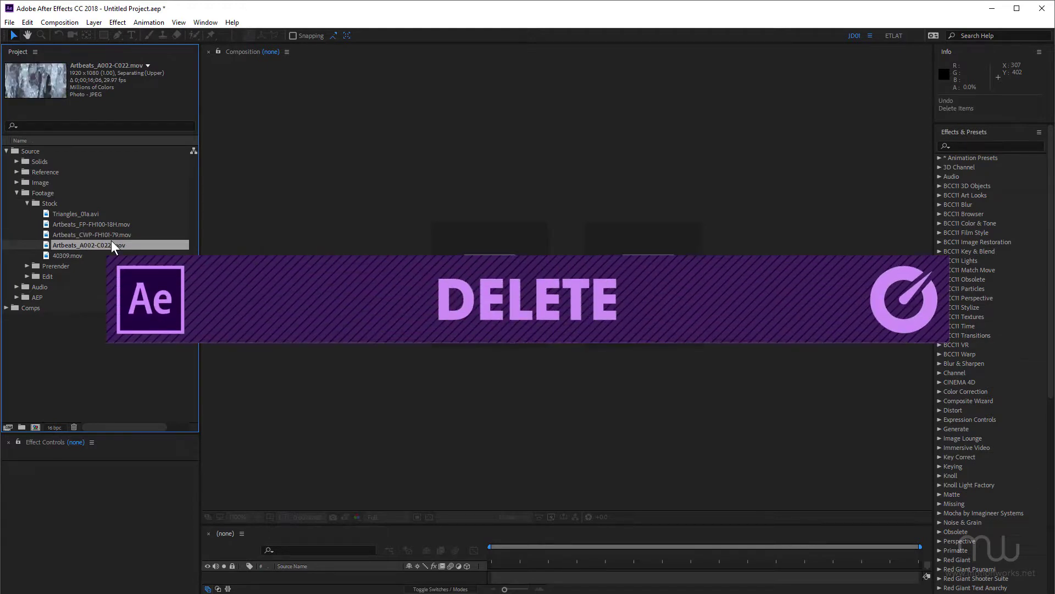
pyautogui.press('BackSpace')
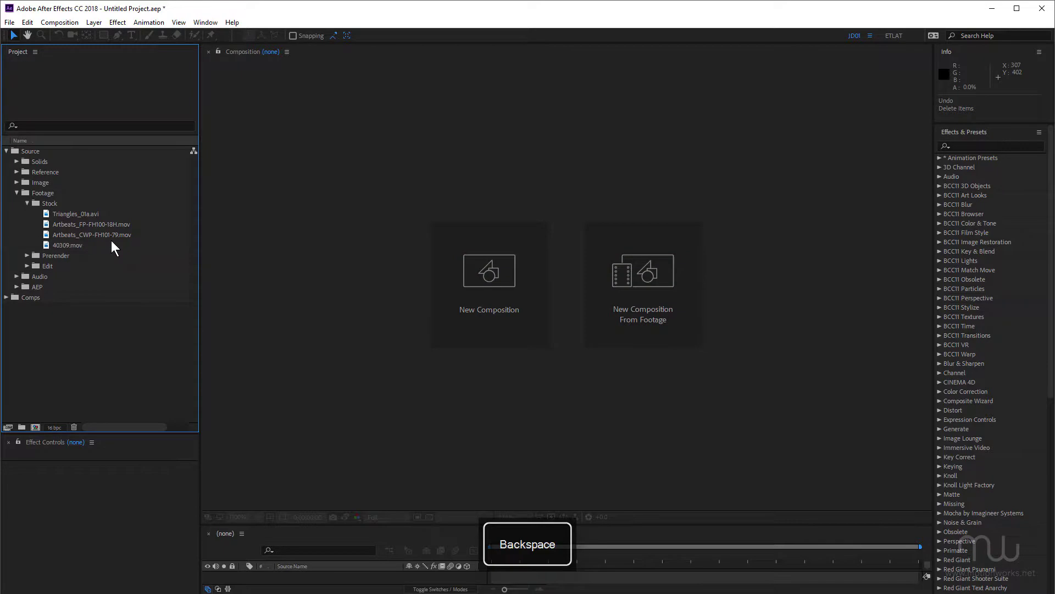
pyautogui.hotkey('ctrl', 'z')
# Create a new composition from the Artbeats_A002-C022.mov clip in the Stock folder
pyautogui.moveTo(103, 242); pyautogui.dragTo(35, 426)
pyautogui.click(90, 235)
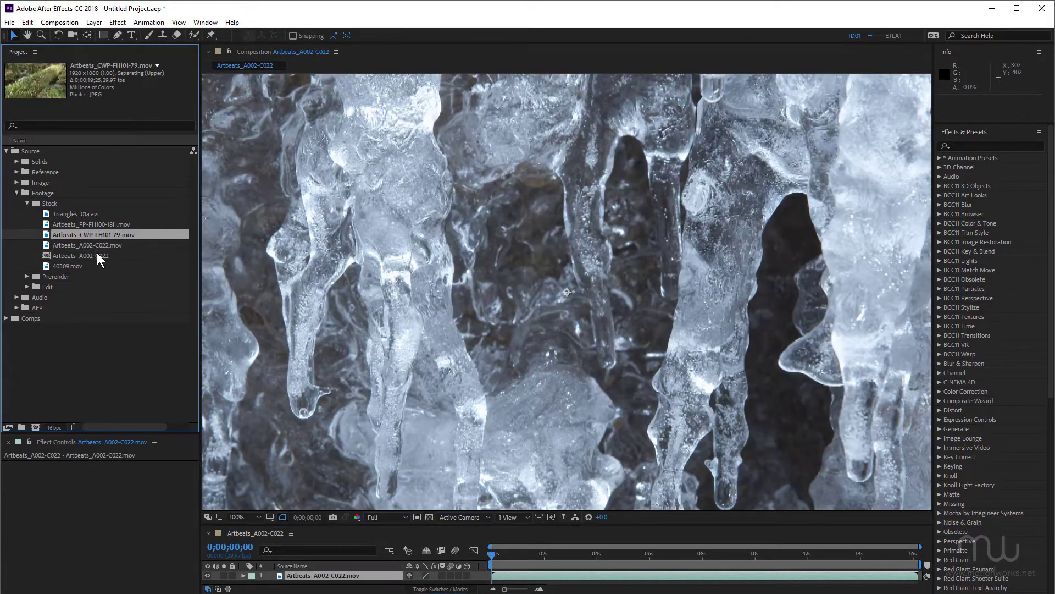
# Cancel a regular deletion of Artbeats_A002-C022.mov at its confirmation, and delete the clip directly without confirmation
pyautogui.click(94, 240)
pyautogui.press('BackSpace')
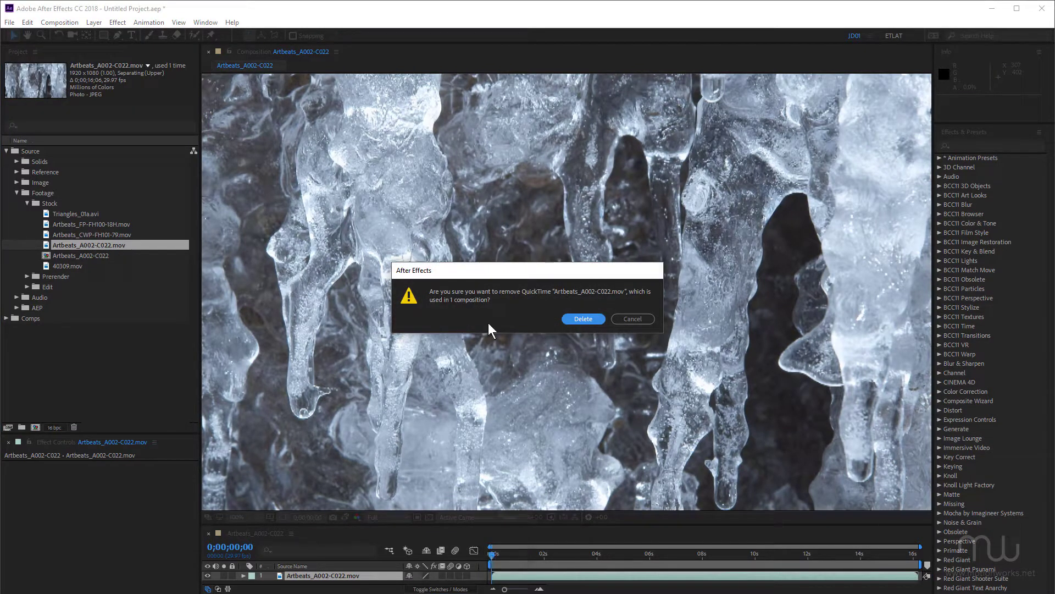
pyautogui.click(627, 317)
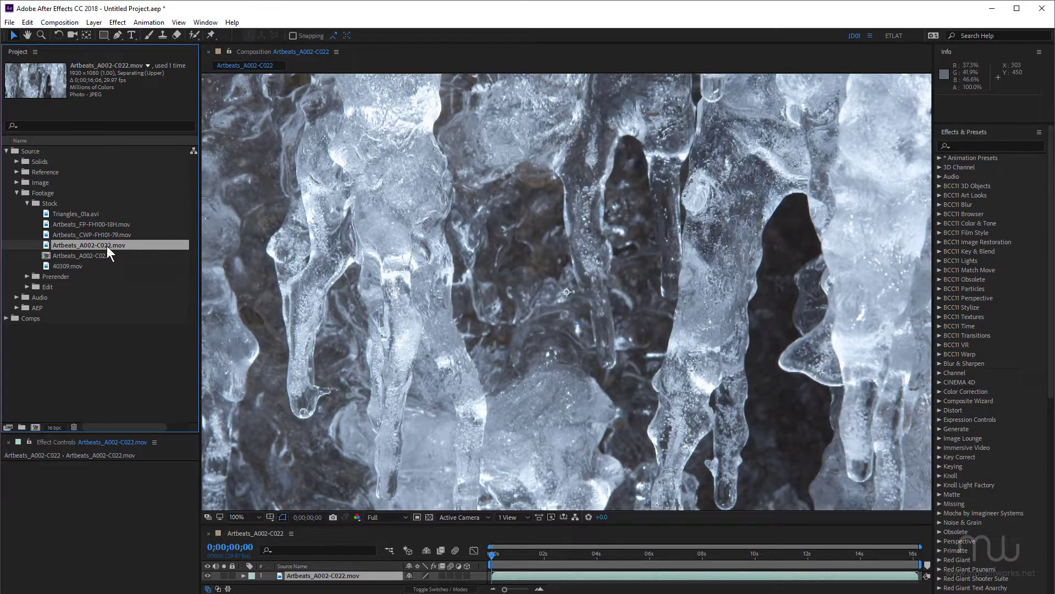
pyautogui.hotkey('ctrl', 'BackSpace')
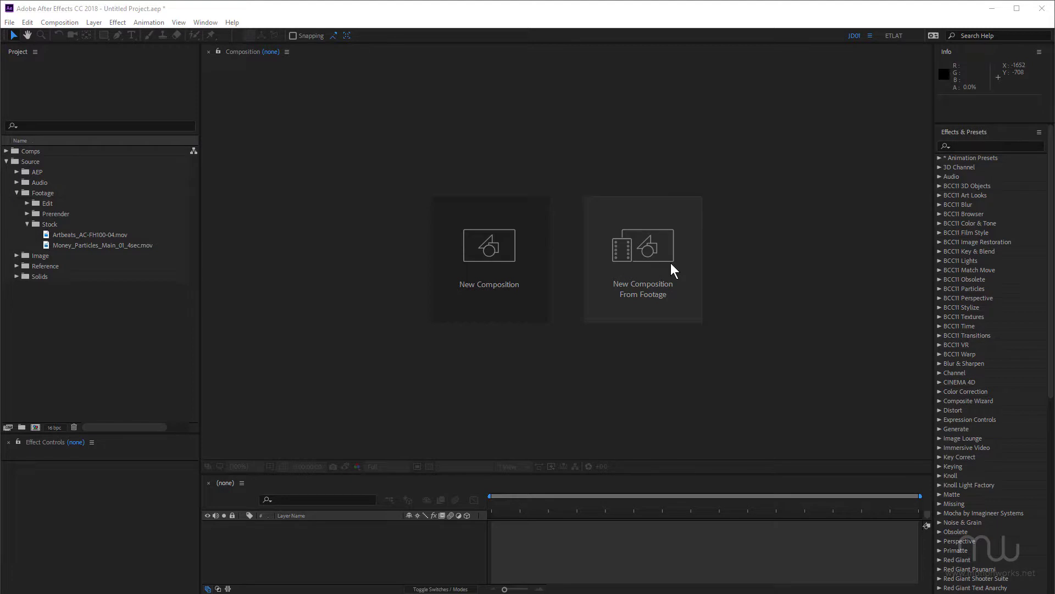
# Try a new composition from imported Artbeats_AC-FH100-04 and Money_Particles_Main_01_4sec footage, cancel its settings and undo the import
pyautogui.click(637, 254)
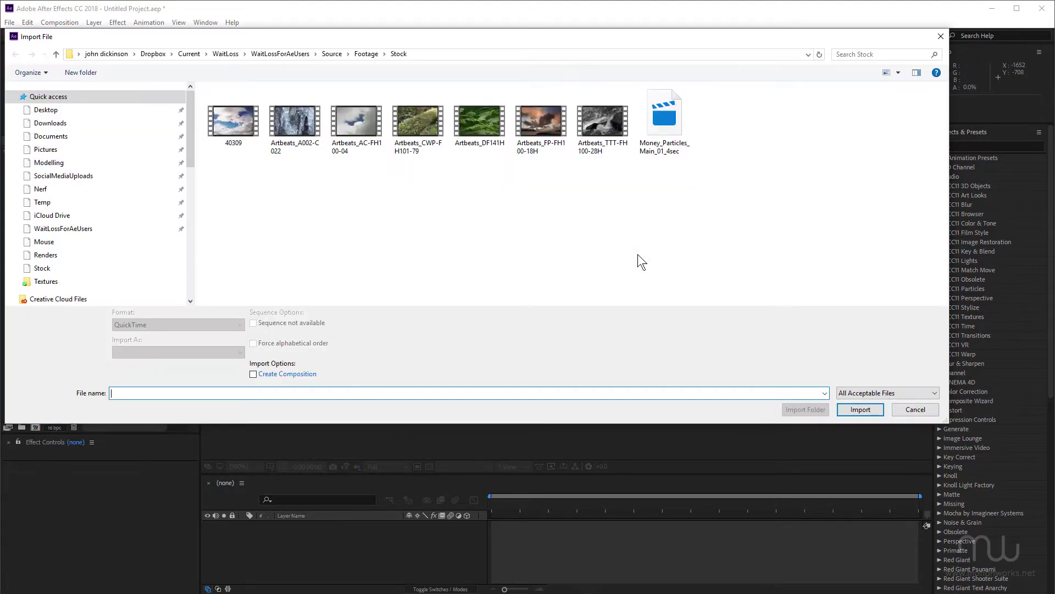
pyautogui.click(348, 128)
pyautogui.keyDown('ctrl'); pyautogui.click(664, 117); pyautogui.keyUp('ctrl')
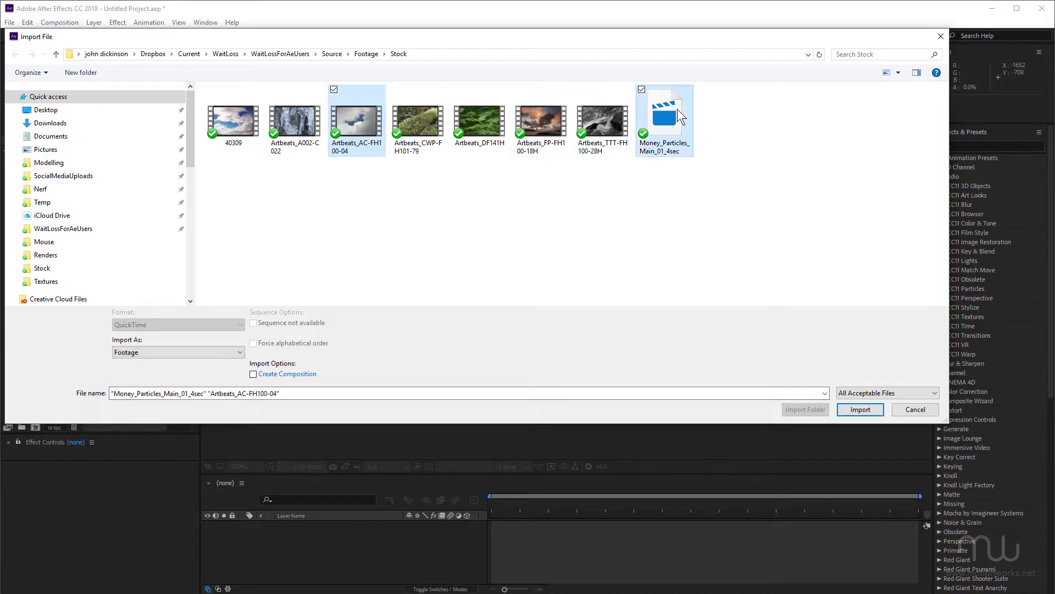
pyautogui.click(874, 409)
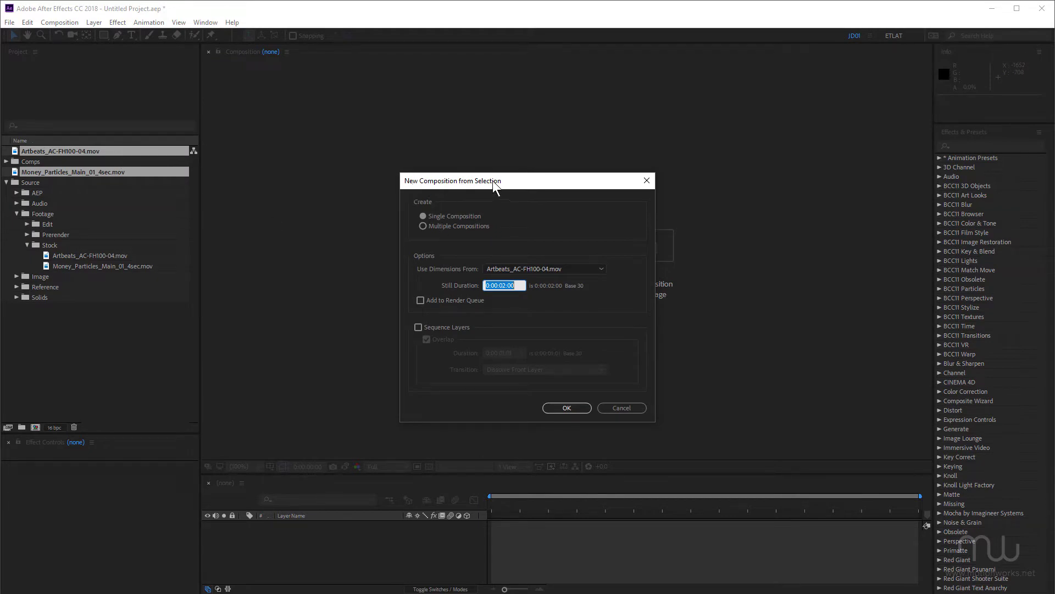
pyautogui.click(629, 409)
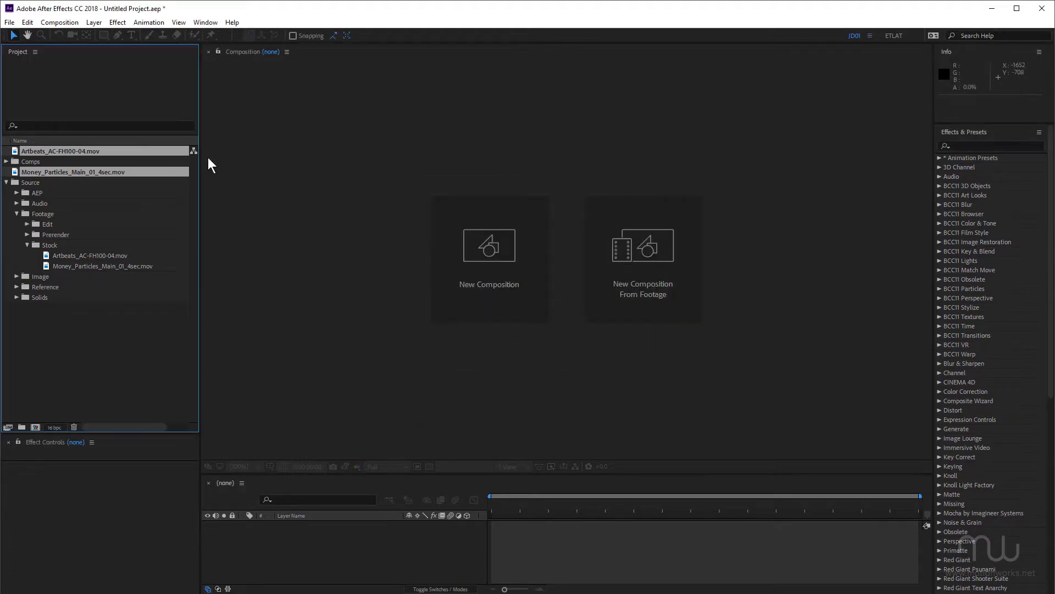
pyautogui.hotkey('ctrl', 'z')
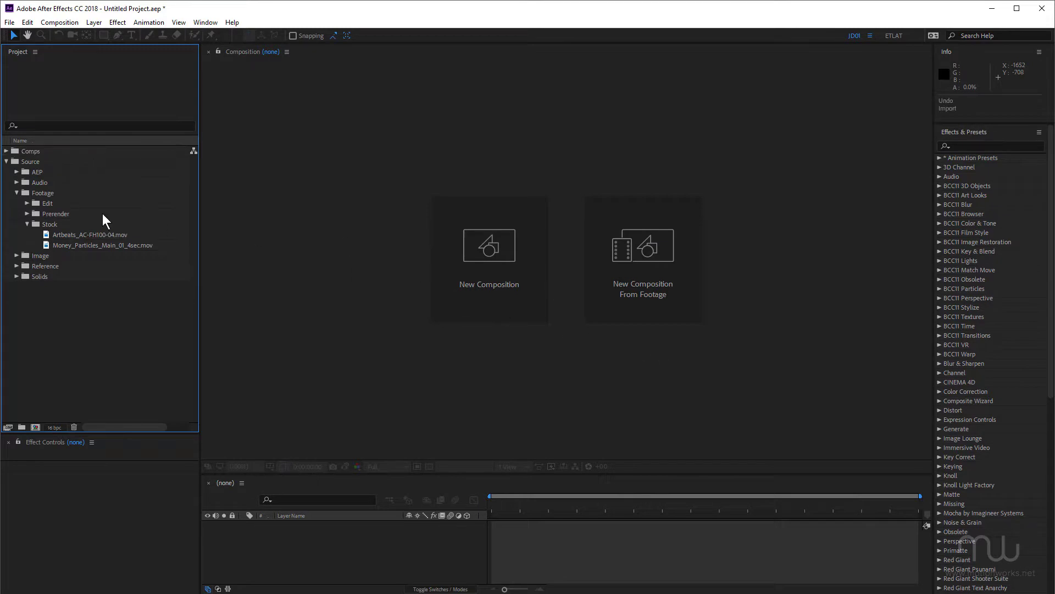
# Start a new composition from Artbeats_AC-FH100-04.mov and Money_Particles_Main_01_4sec.mov in the Stock folder, and cancel its settings dialog
pyautogui.click(96, 233)
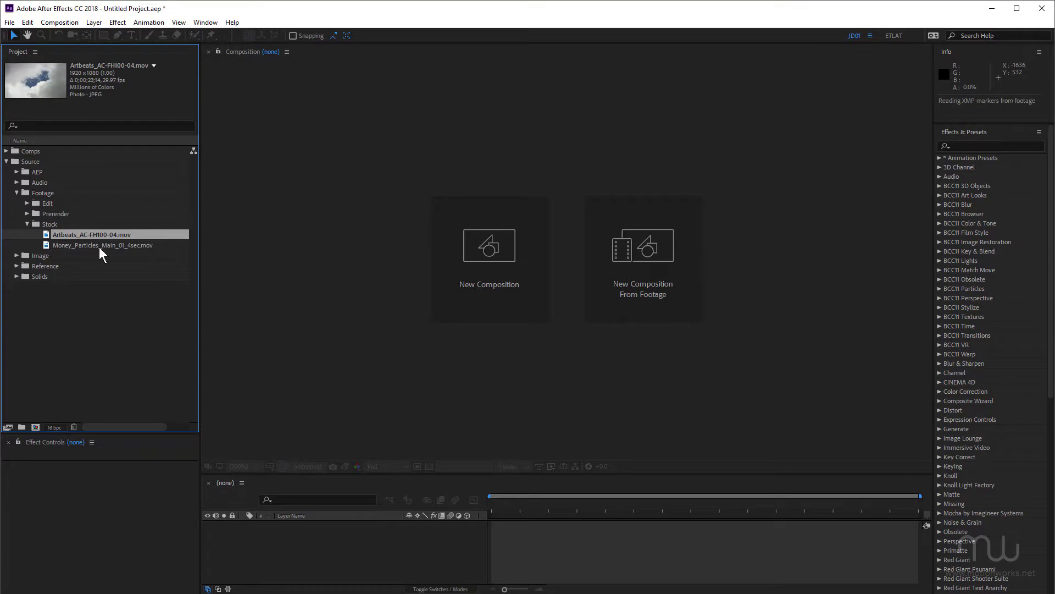
pyautogui.keyDown('shift'); pyautogui.click(99, 246); pyautogui.keyUp('shift')
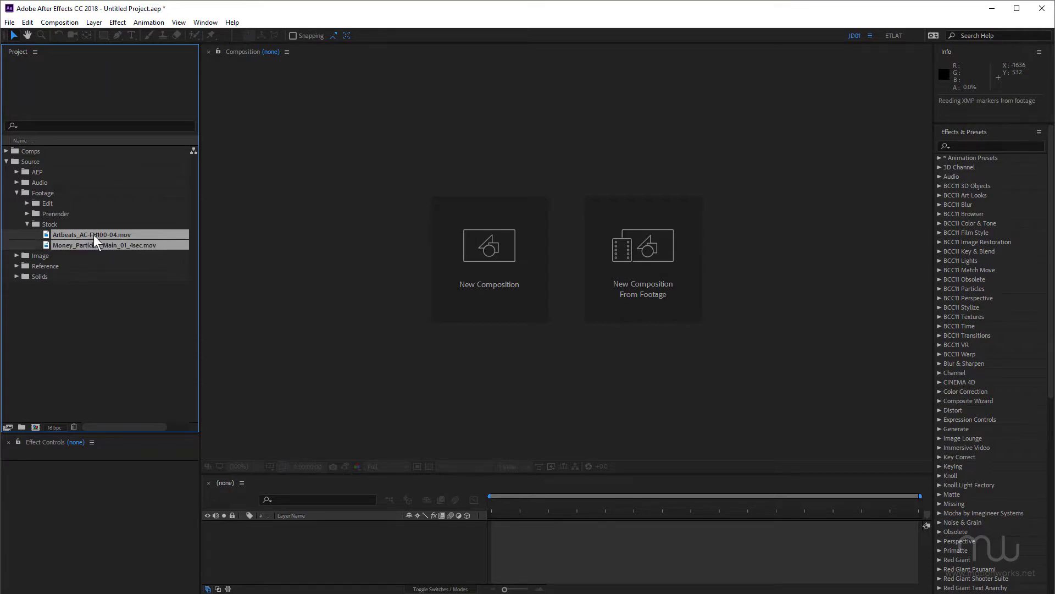
pyautogui.moveTo(94, 235); pyautogui.dragTo(34, 425)
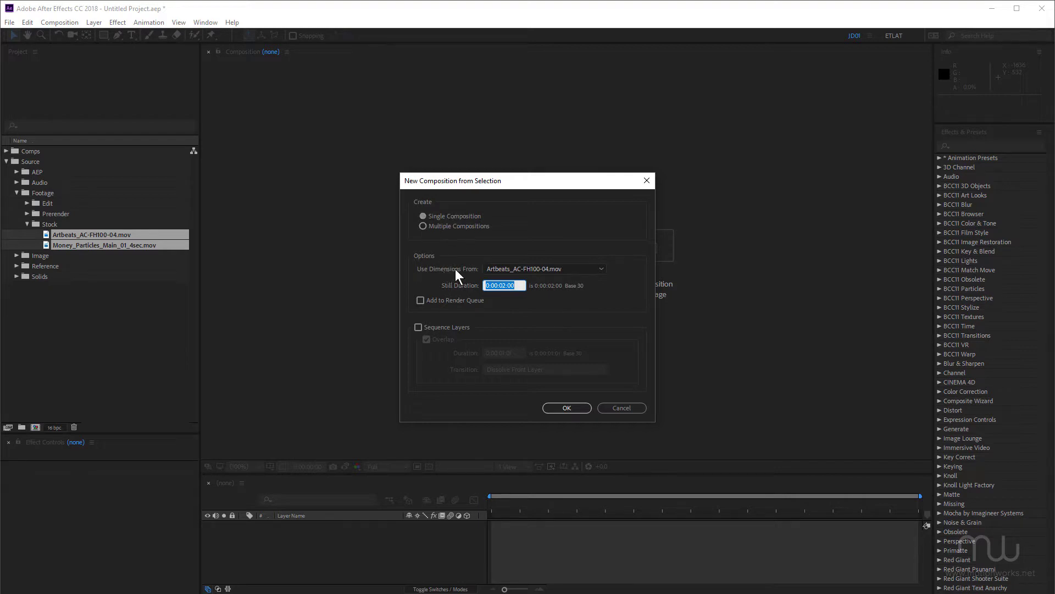
pyautogui.click(621, 410)
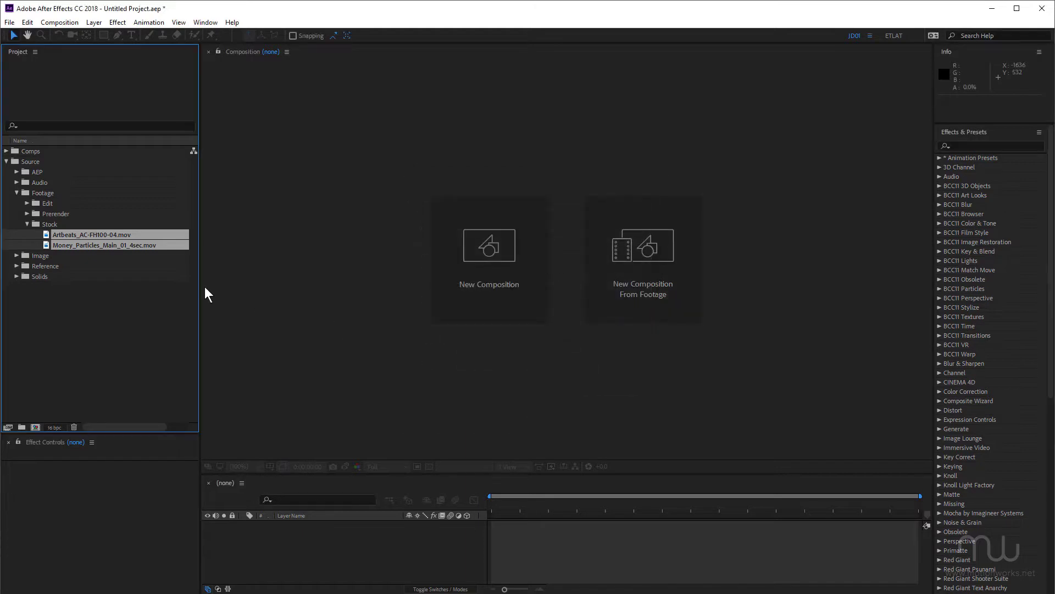
pyautogui.rightClick(65, 233)
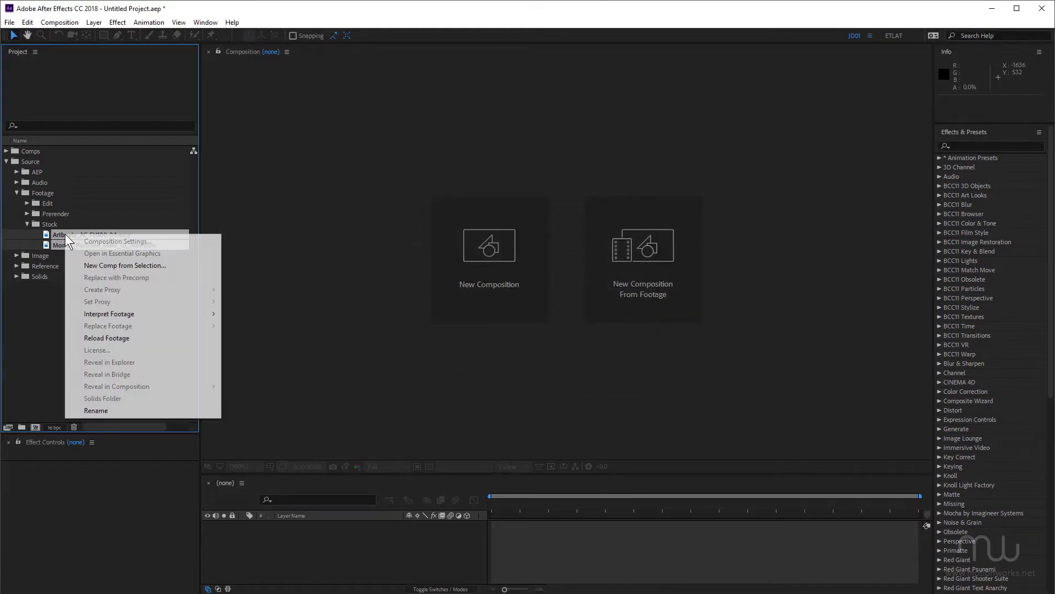
pyautogui.click(136, 266)
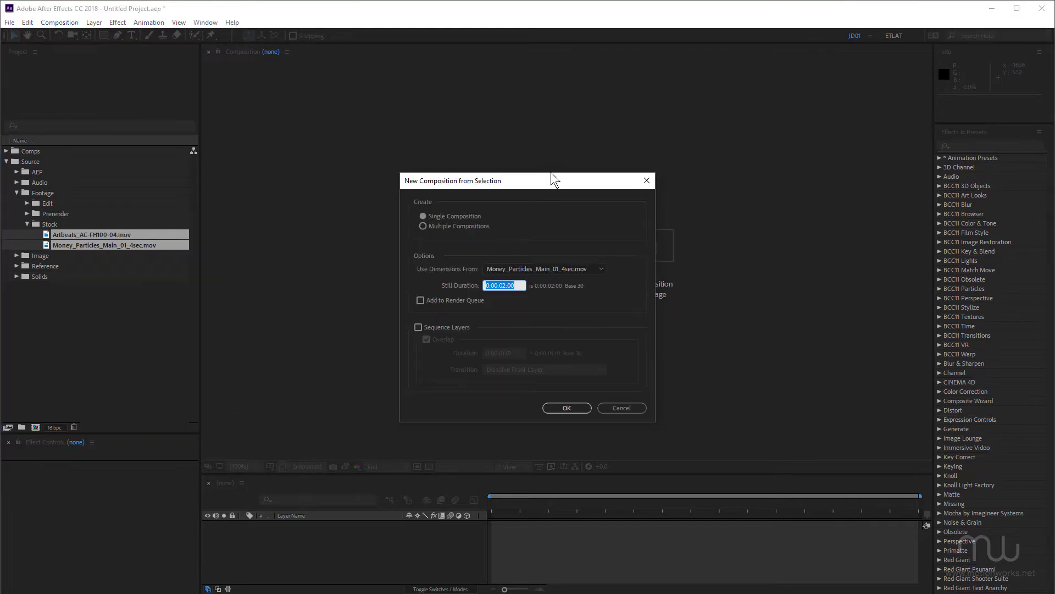
pyautogui.click(622, 407)
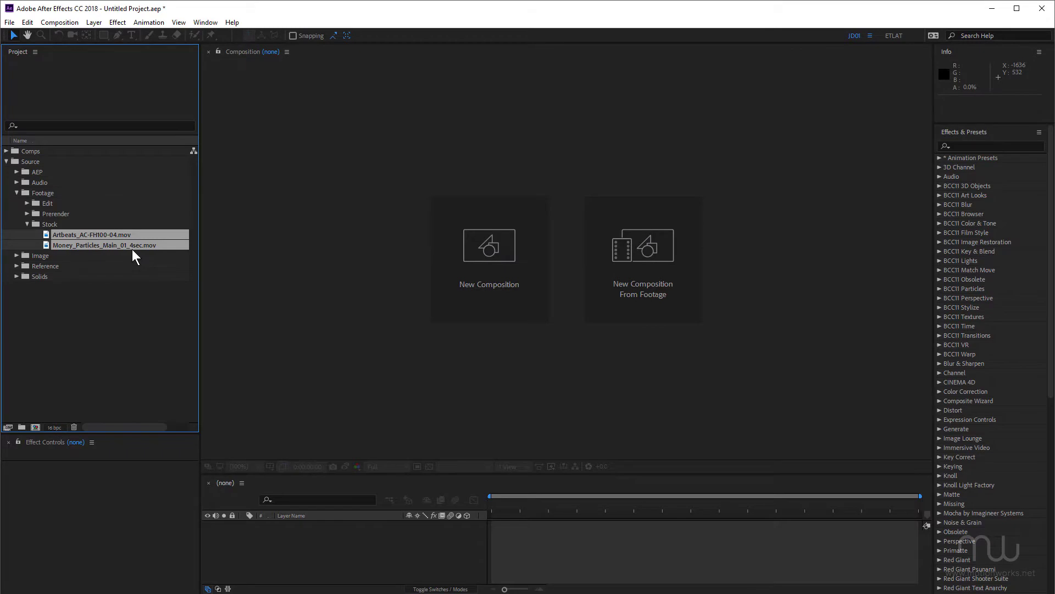
pyautogui.hotkey('alt', '\\')
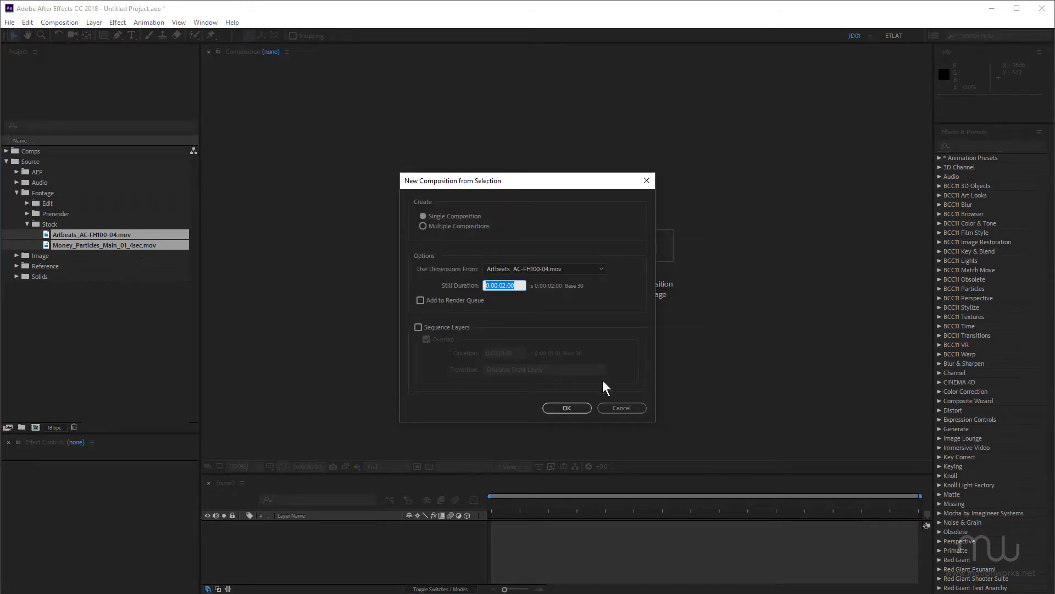
pyautogui.click(632, 410)
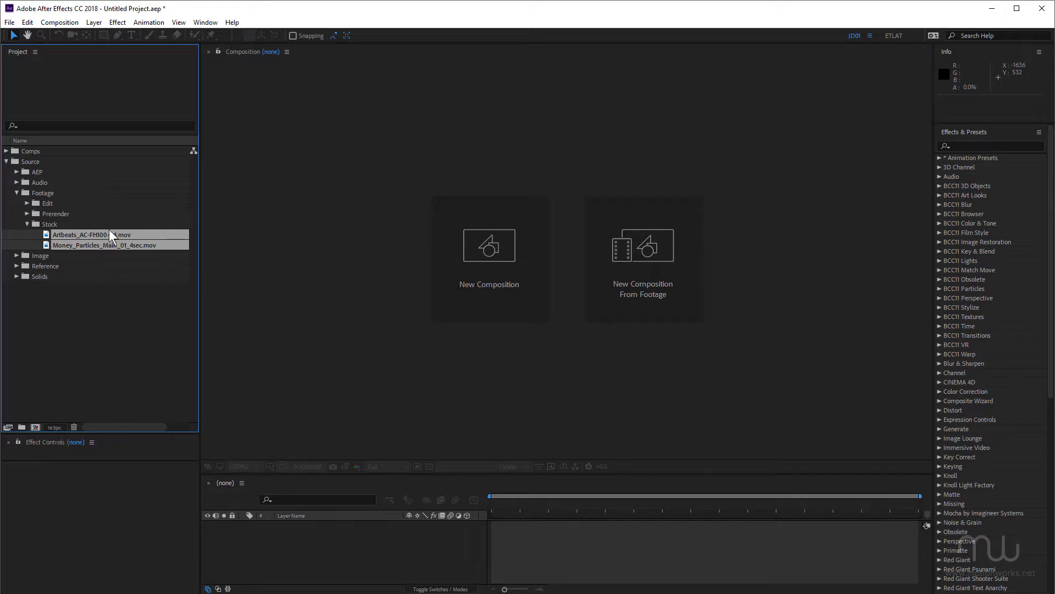
# Create a single composition from both Stock clips, using the dimensions of Money_Particles_Main_01_4sec.mov, and deselect its layers
pyautogui.moveTo(109, 231); pyautogui.dragTo(9, 427)
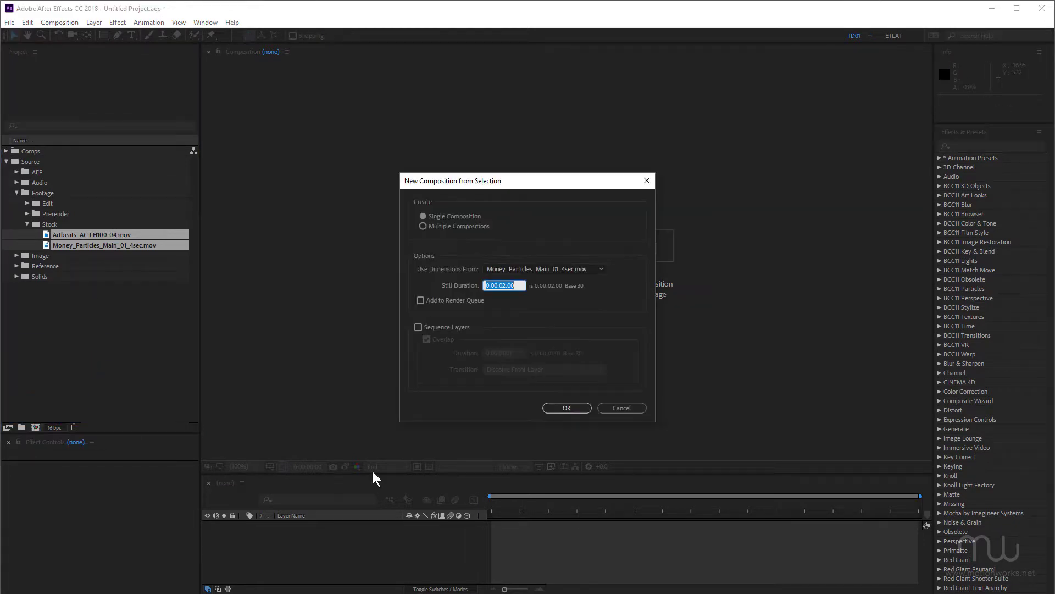
pyautogui.click(560, 408)
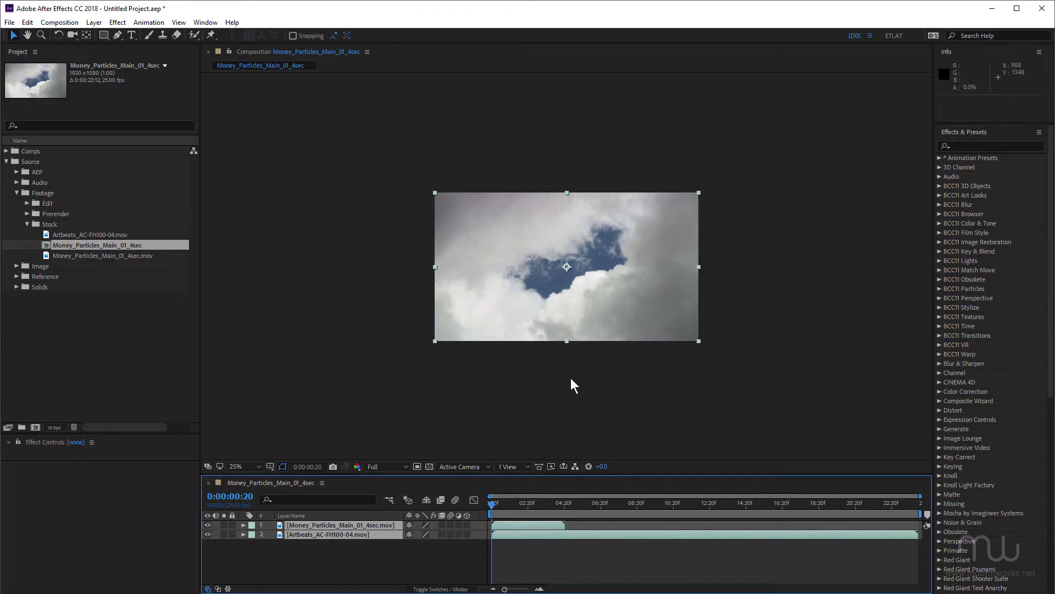
pyautogui.click(367, 562)
pyautogui.click(340, 533)
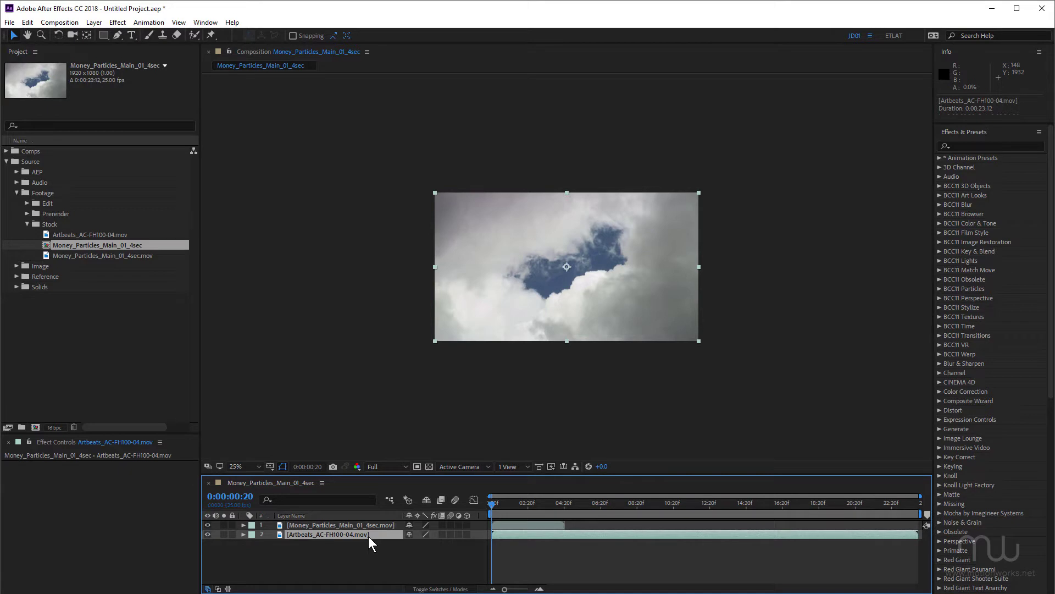
pyautogui.hotkey('ctrl', 'shift', 'c')
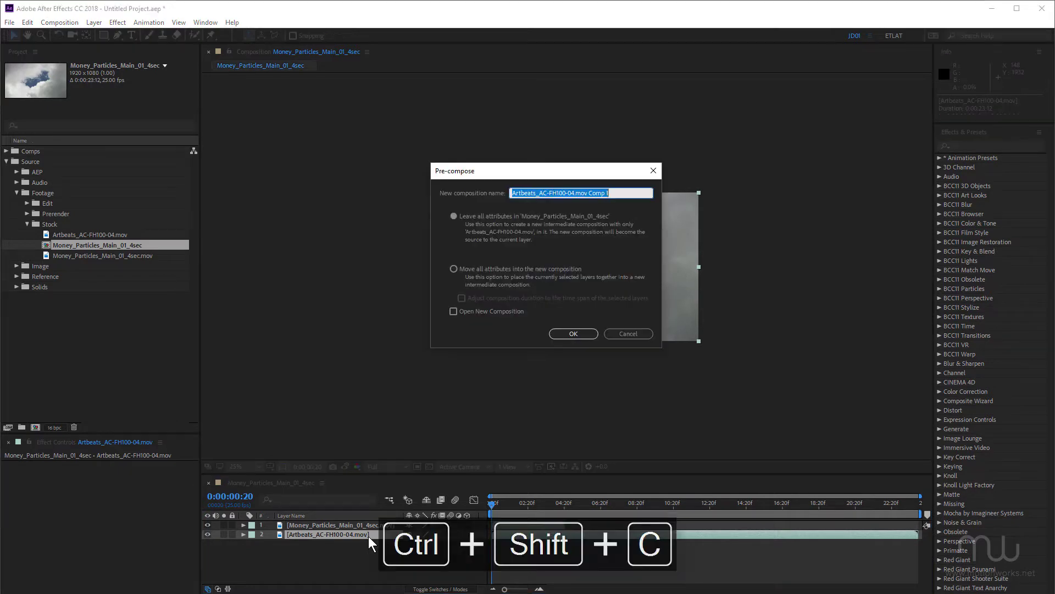
pyautogui.click(455, 216)
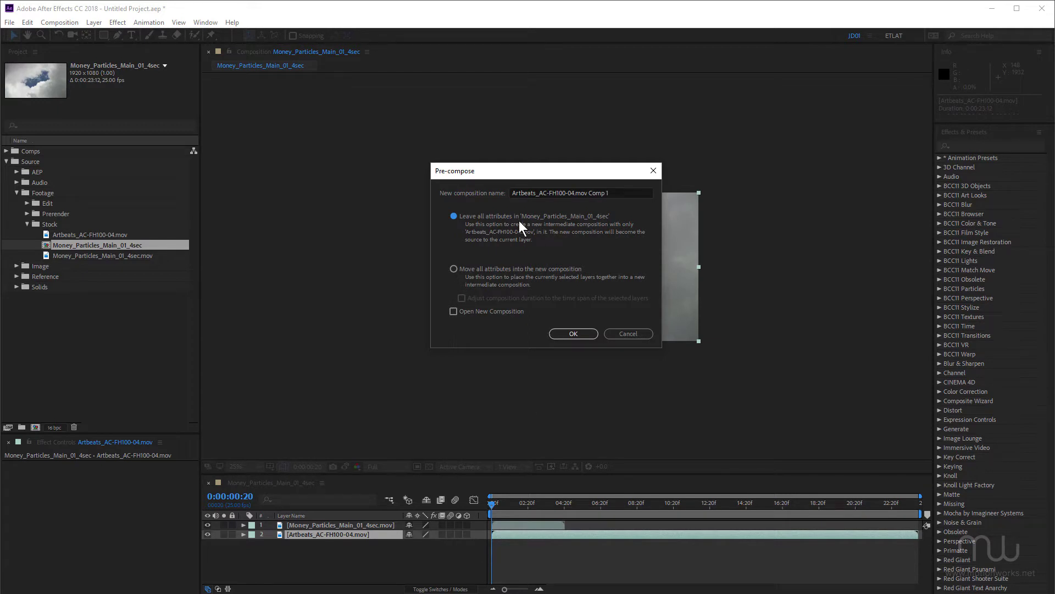
pyautogui.click(635, 331)
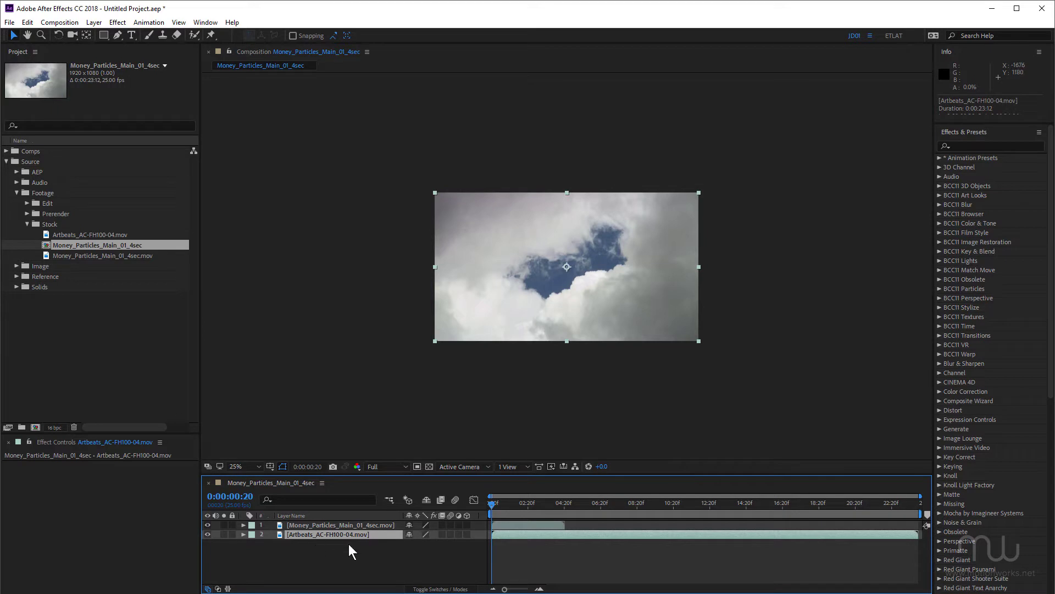
# Replace the Money_Particles_Main_01_4sec.mov footage in the composition with a precomp, starting from its source clip in the Stock folder
pyautogui.click(325, 523)
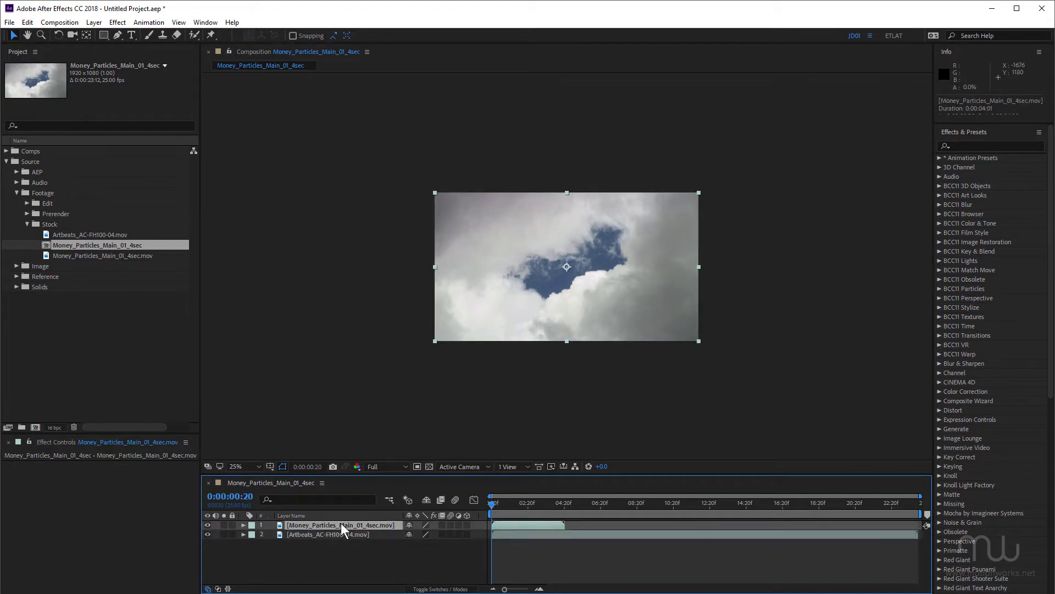
pyautogui.click(94, 253)
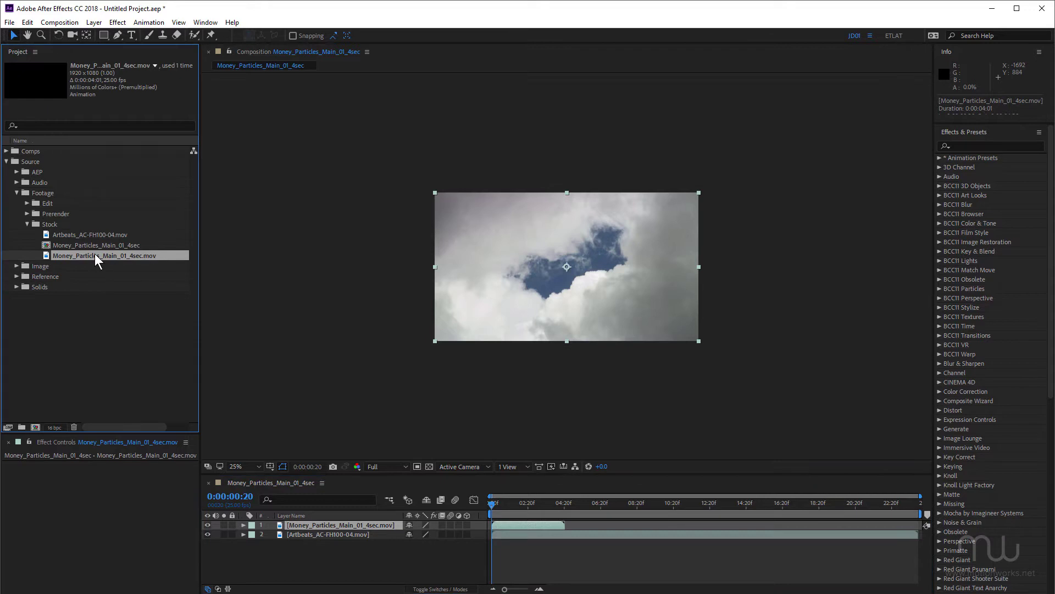
pyautogui.rightClick(95, 255)
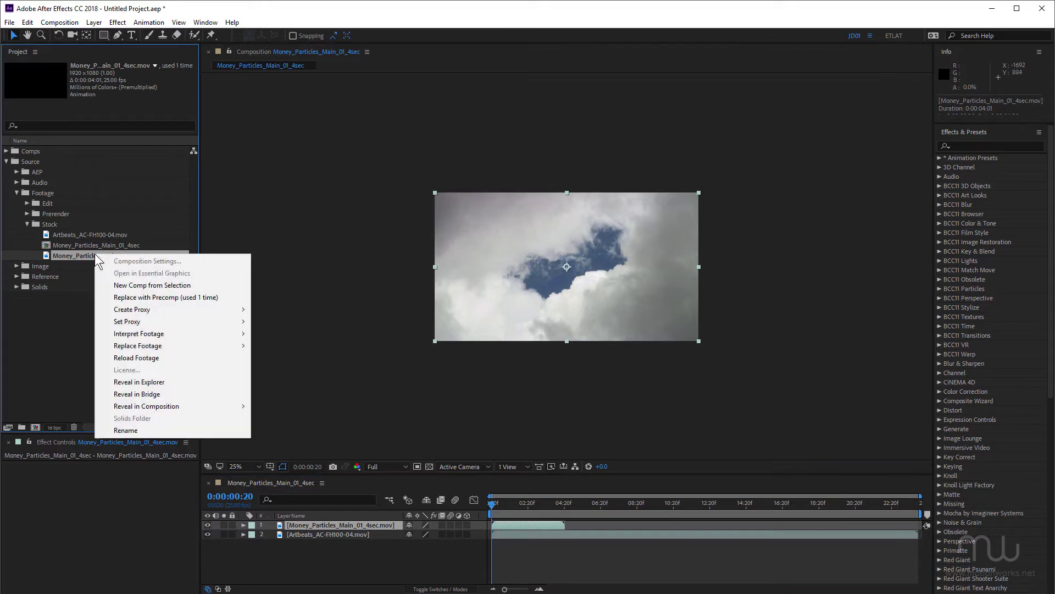
pyautogui.click(201, 297)
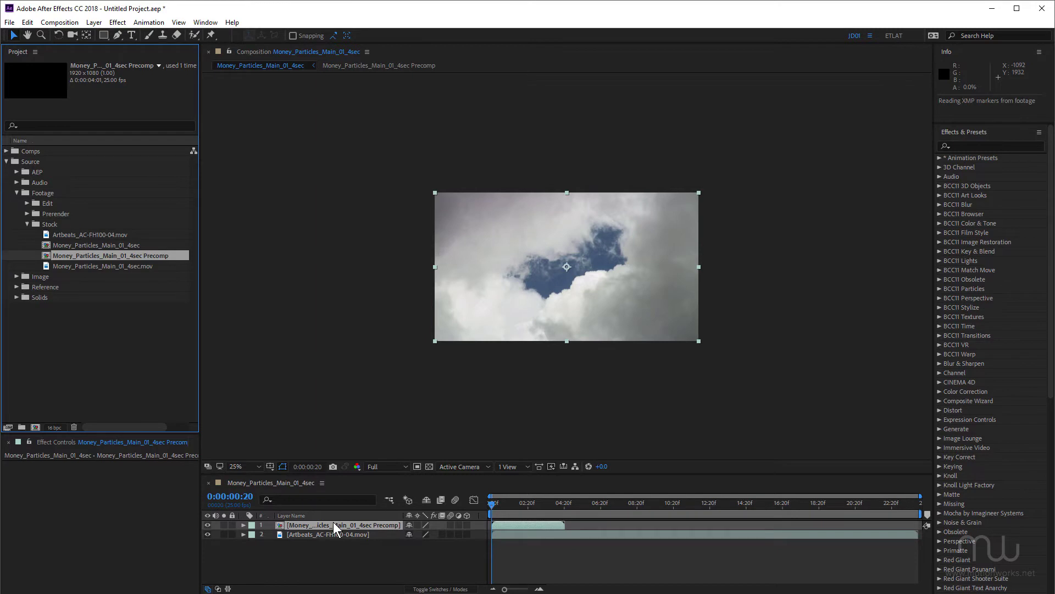
# Open the Money_Particles_Main_01_4sec Precomp and set its poster time to the frame at 0:00:02:04
pyautogui.click(94, 265)
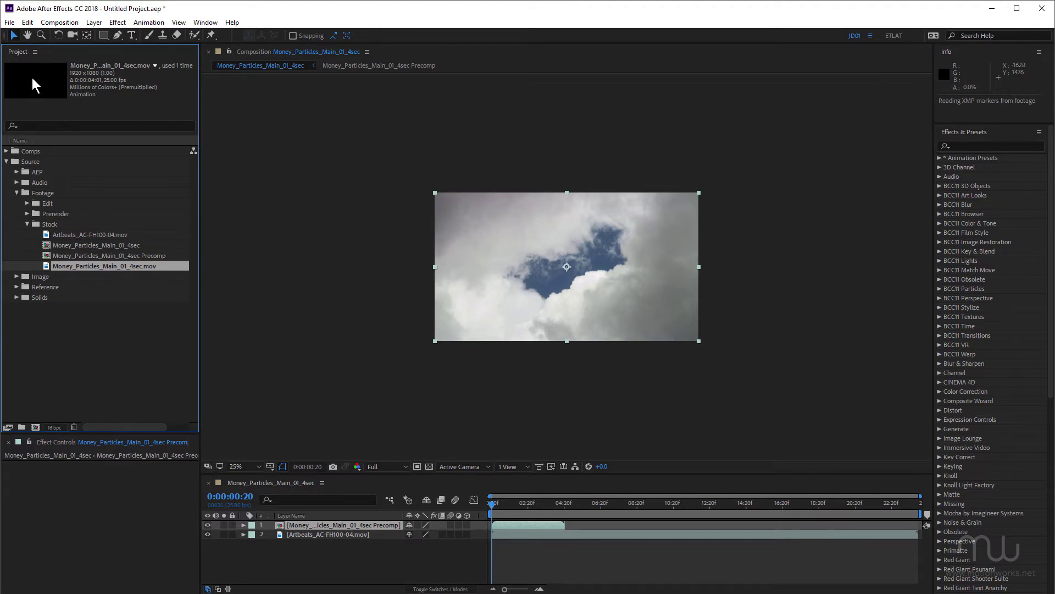
pyautogui.doubleClick(332, 524)
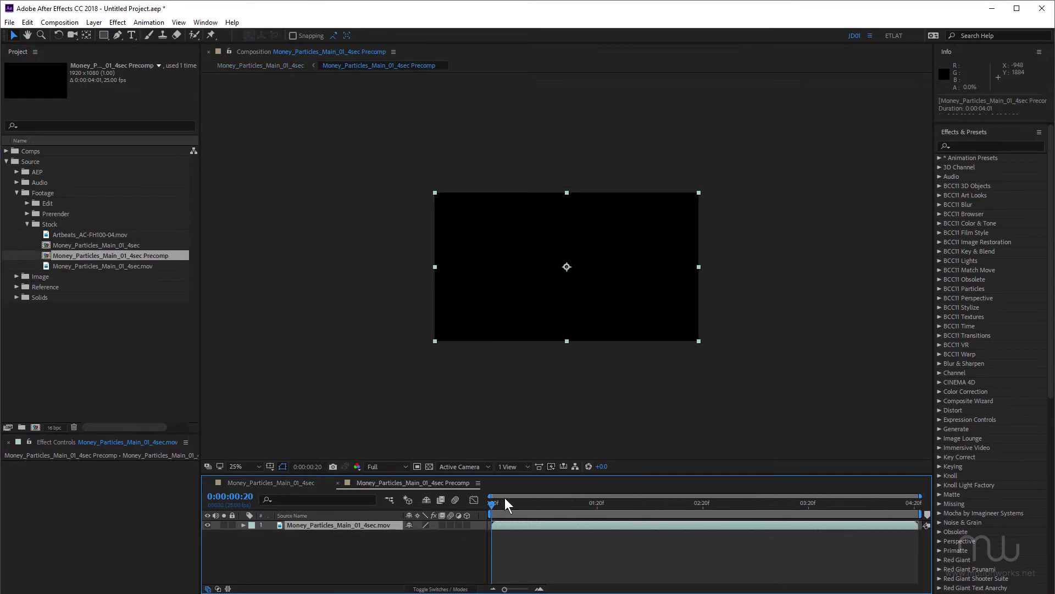
pyautogui.moveTo(514, 509); pyautogui.dragTo(638, 502)
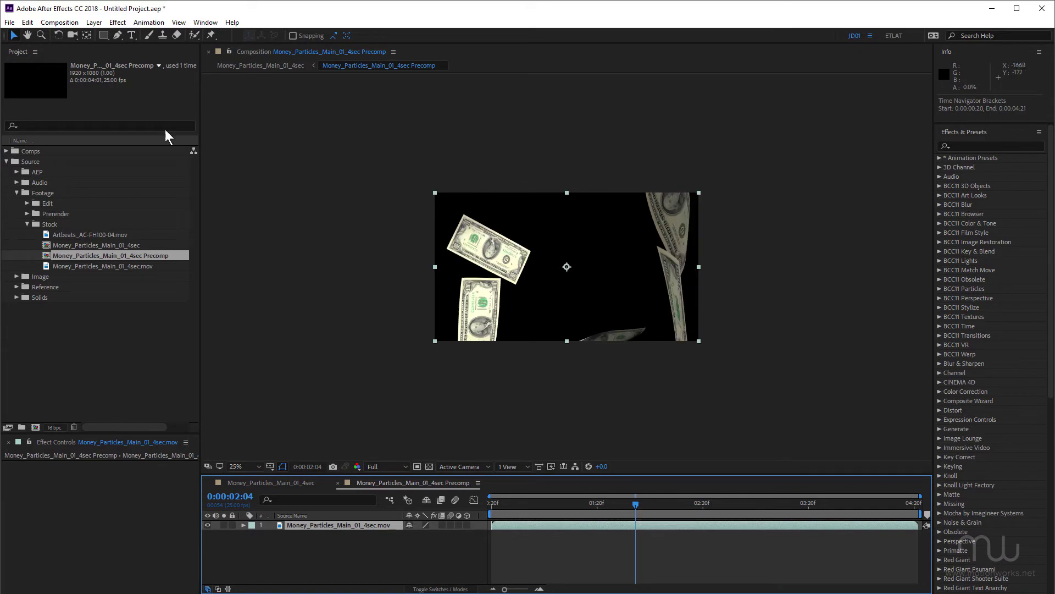
pyautogui.click(69, 25)
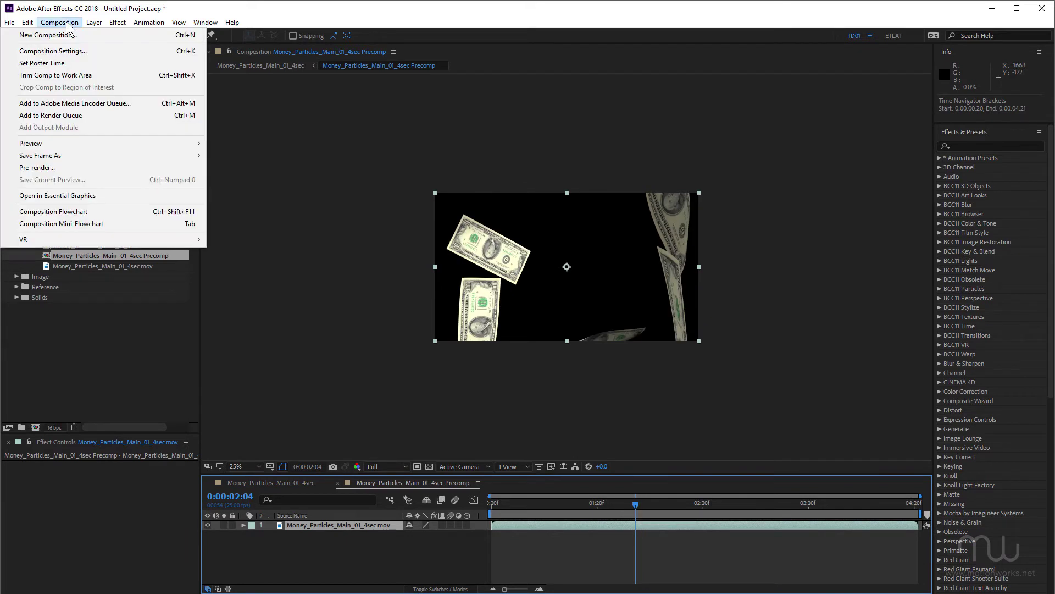
pyautogui.click(72, 62)
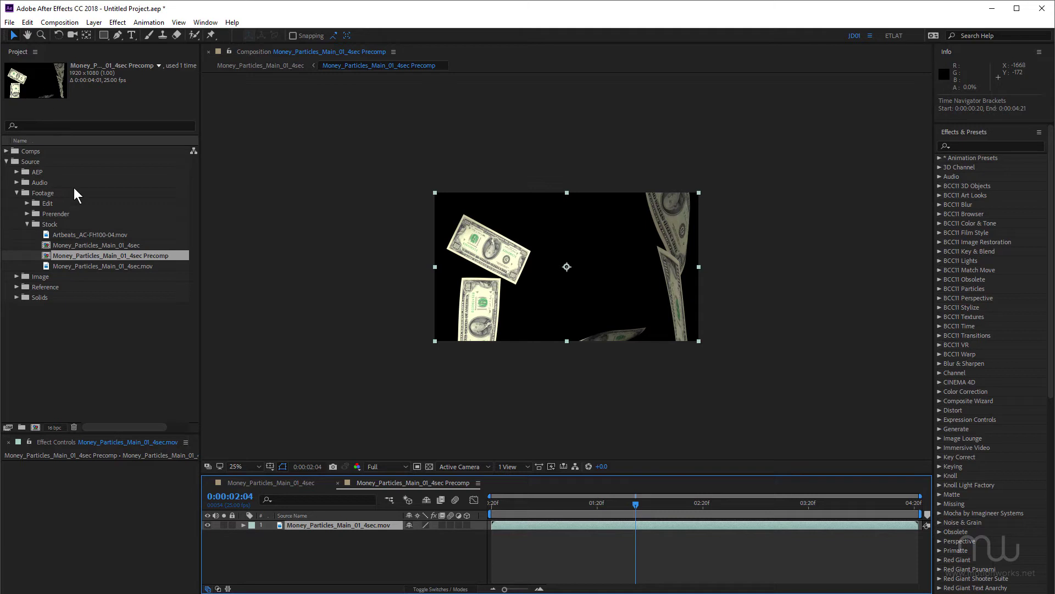
# Compare the source clip's thumbnail with the precomp's, and turn on the thumbnail transparency grid for the project
pyautogui.click(78, 267)
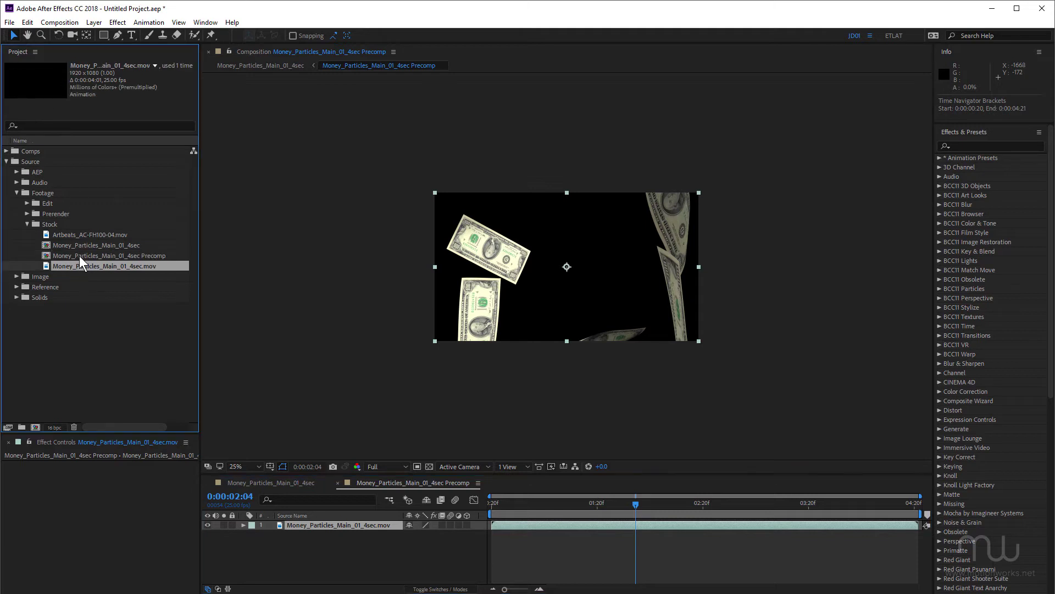
pyautogui.click(79, 255)
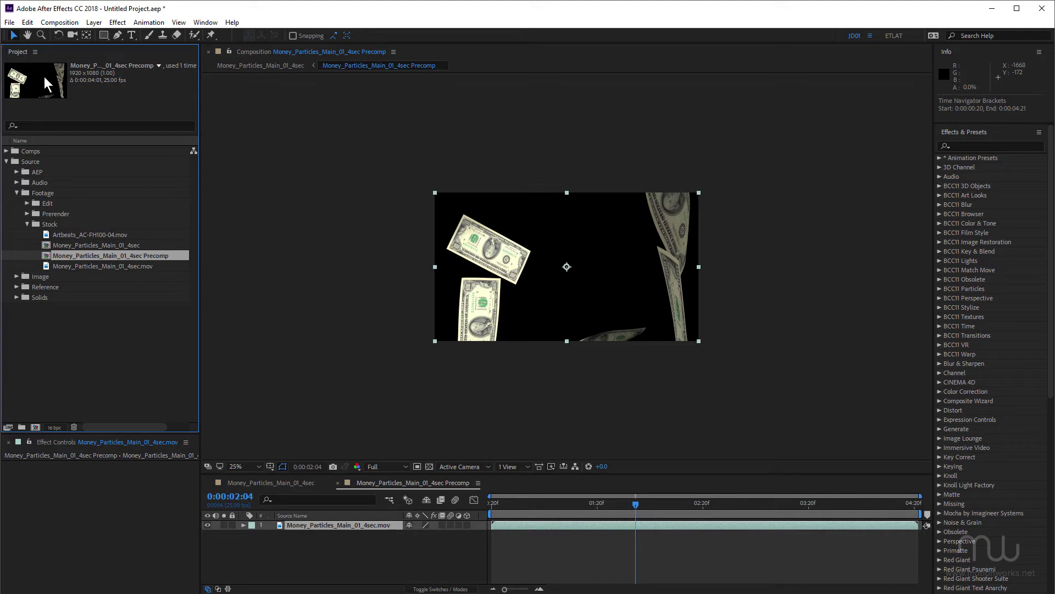
pyautogui.rightClick(15, 51)
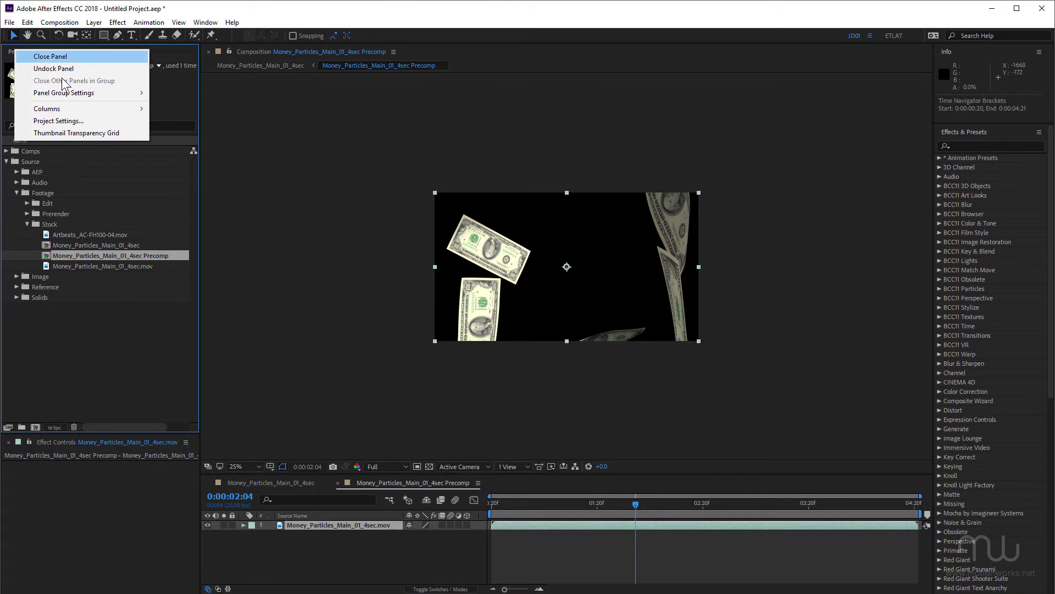
pyautogui.click(126, 133)
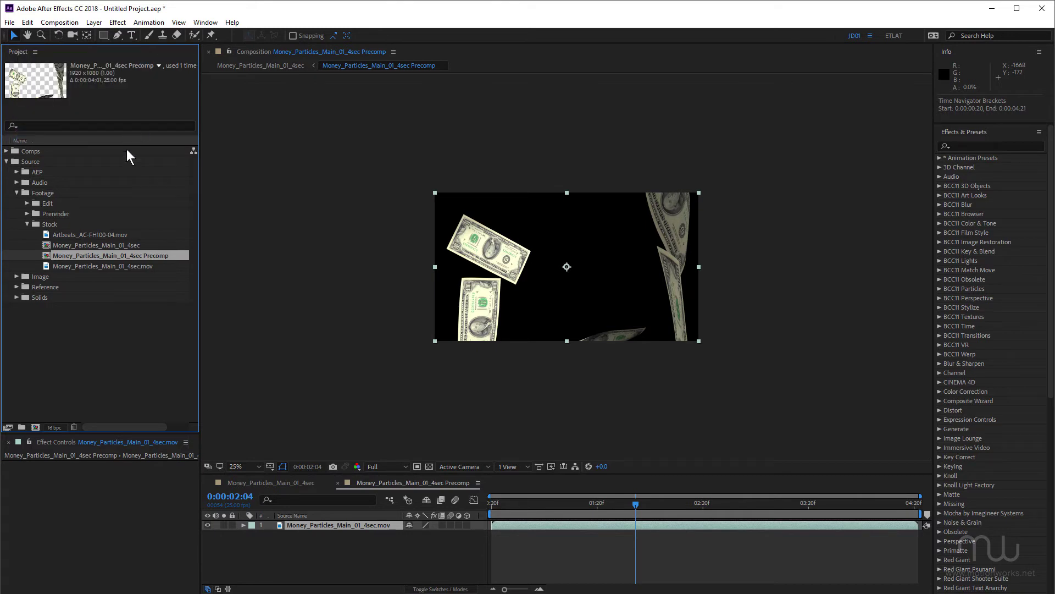
# Collapse the Stock and Source folders in the project and clear the item selection
pyautogui.click(27, 223)
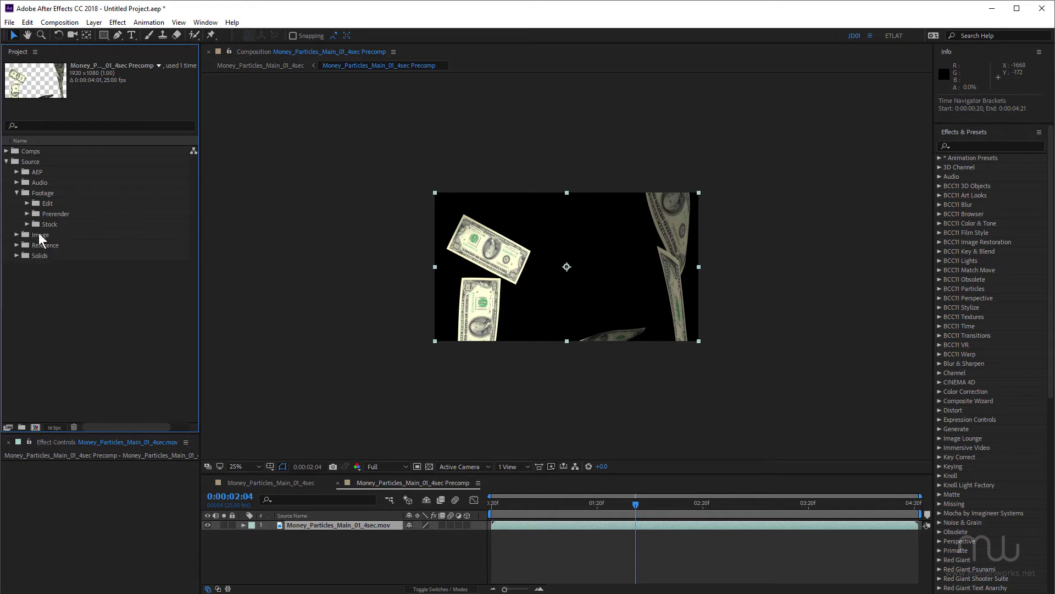
pyautogui.click(6, 162)
pyautogui.click(73, 234)
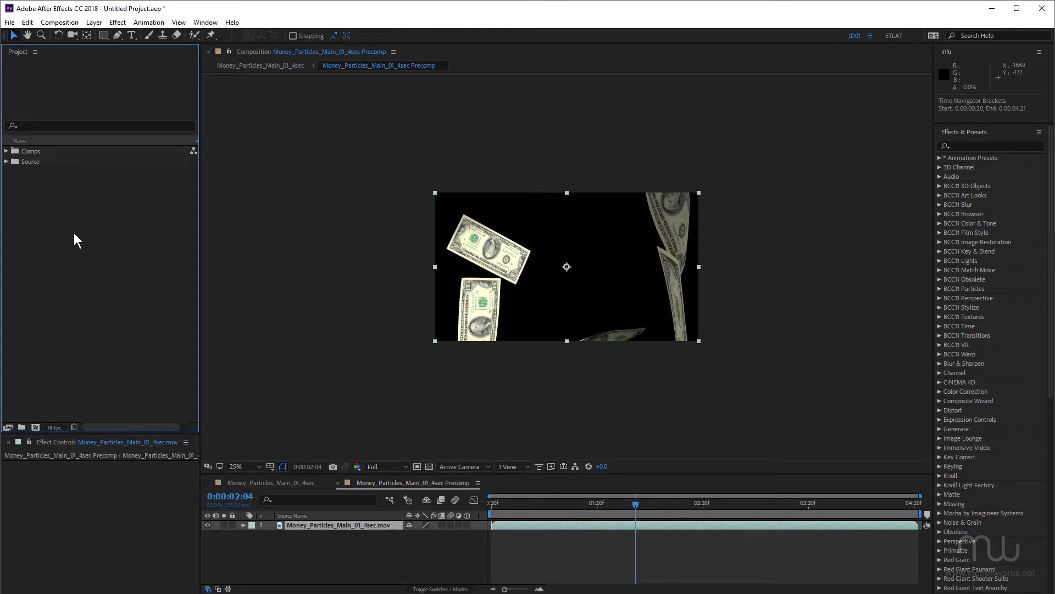
# Begin a multiple-file import and bring in WaitLossForAe.ai from the WaitLoss Design AI folder as footage with merged layers
pyautogui.hotkey('ctrl', 'alt', 'i')
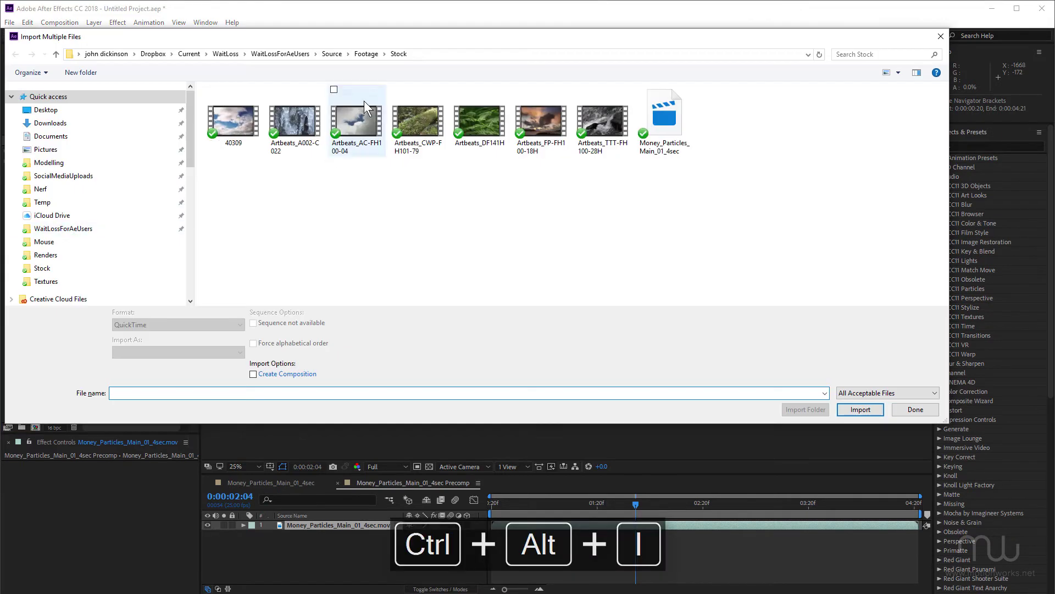
pyautogui.click(288, 55)
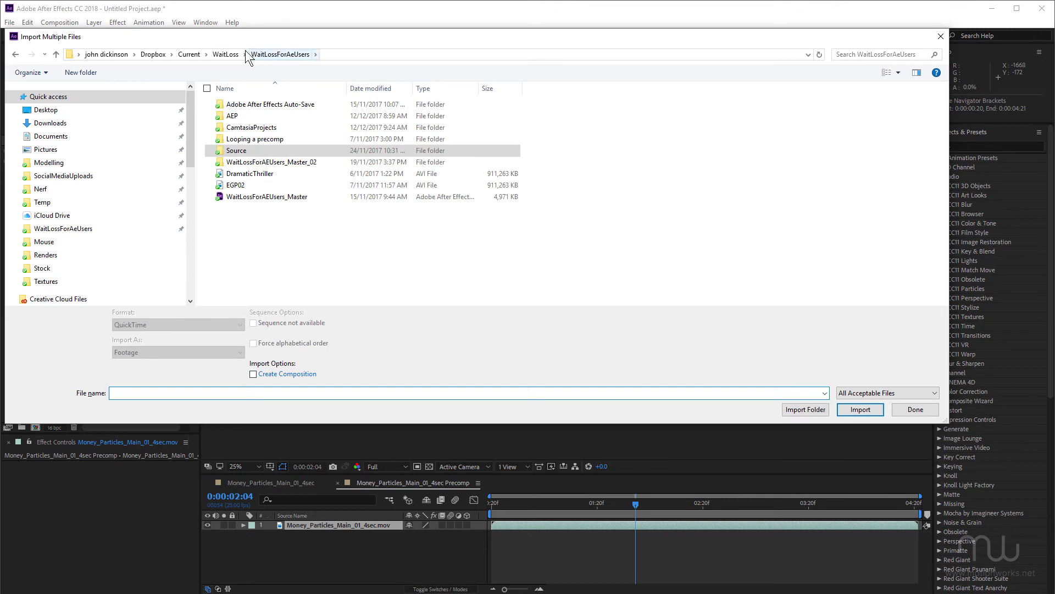
pyautogui.click(231, 54)
pyautogui.doubleClick(237, 105)
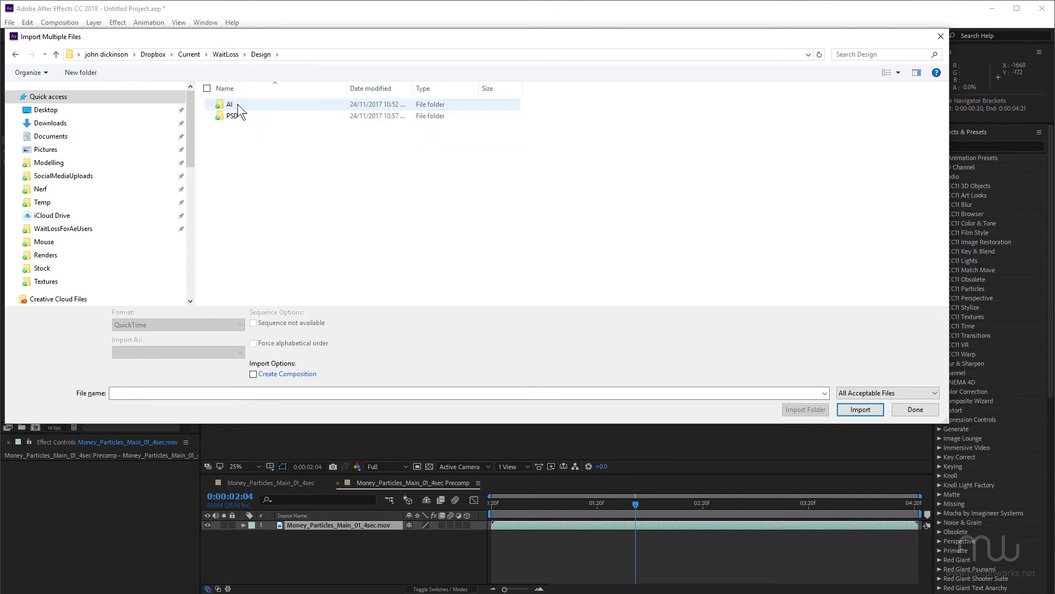
pyautogui.click(236, 105)
pyautogui.doubleClick(236, 105)
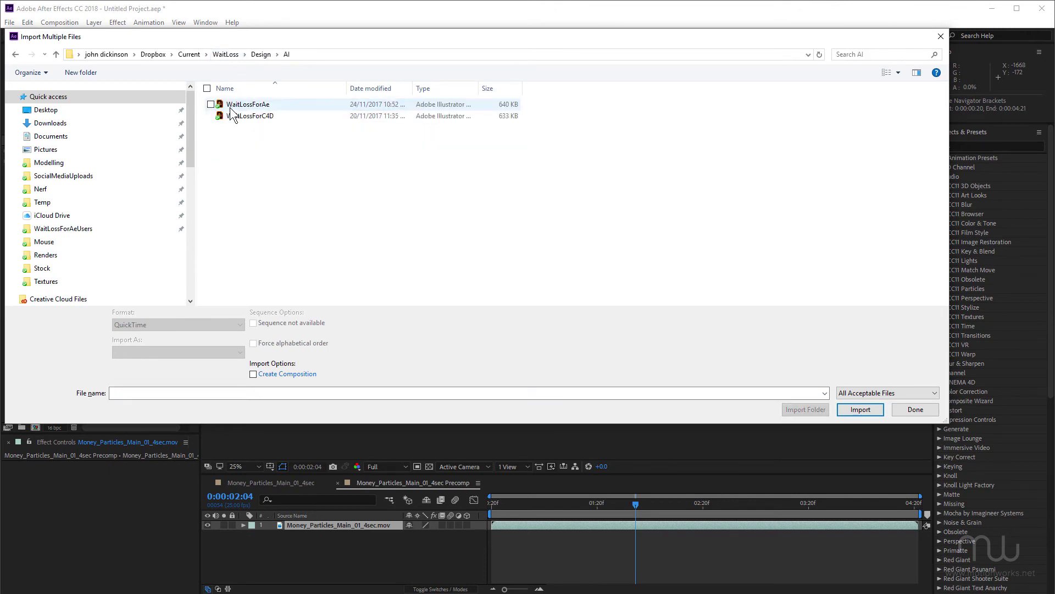
pyautogui.click(263, 105)
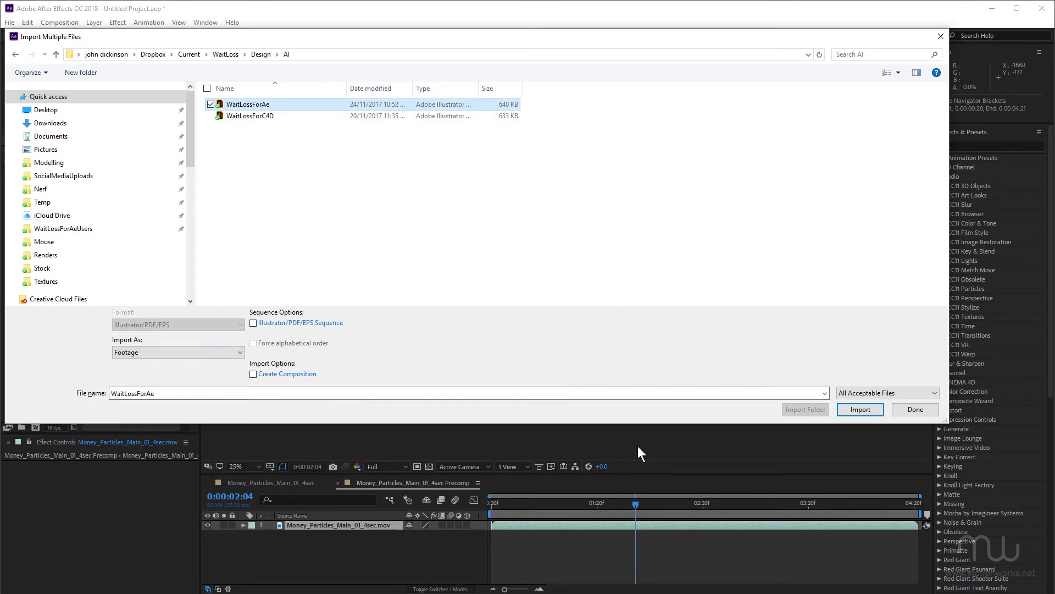
pyautogui.click(862, 412)
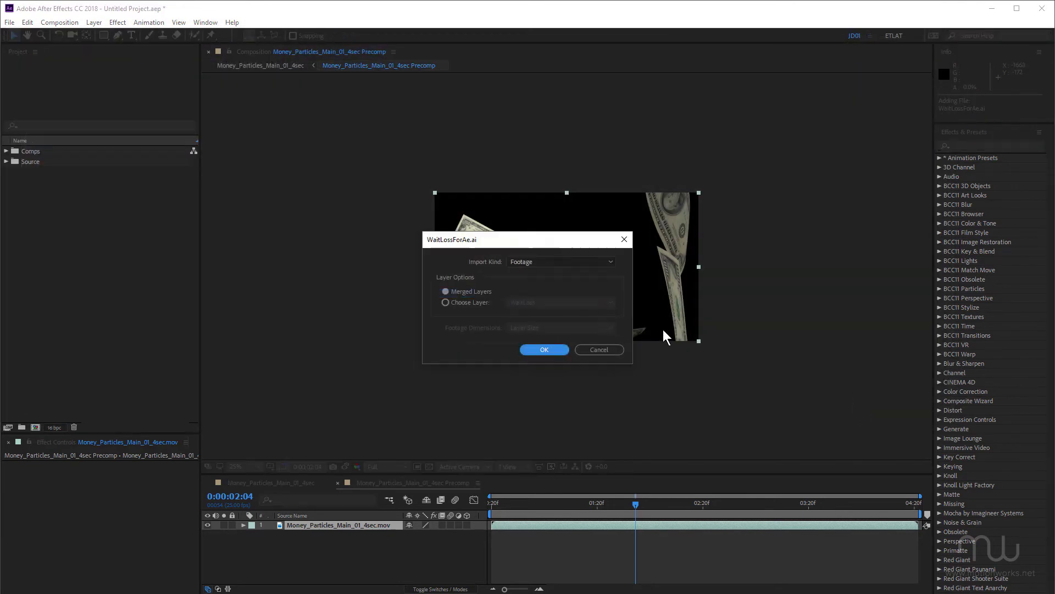
pyautogui.click(548, 348)
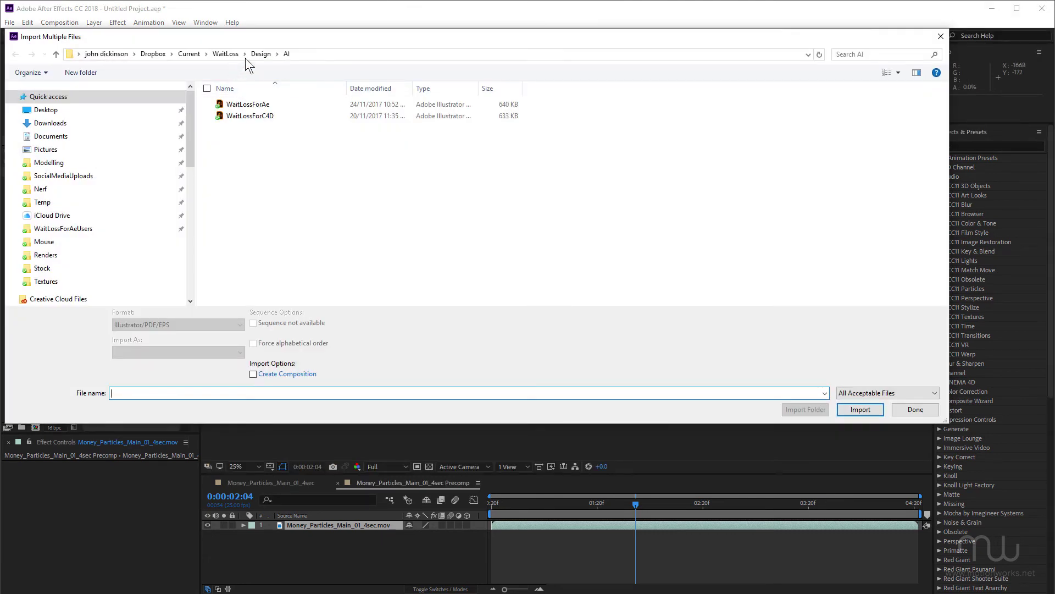
# Import WaitLossForAe.psd from the WaitLoss Design PSD folder as footage and finish the multiple-file import
pyautogui.click(262, 54)
pyautogui.doubleClick(242, 117)
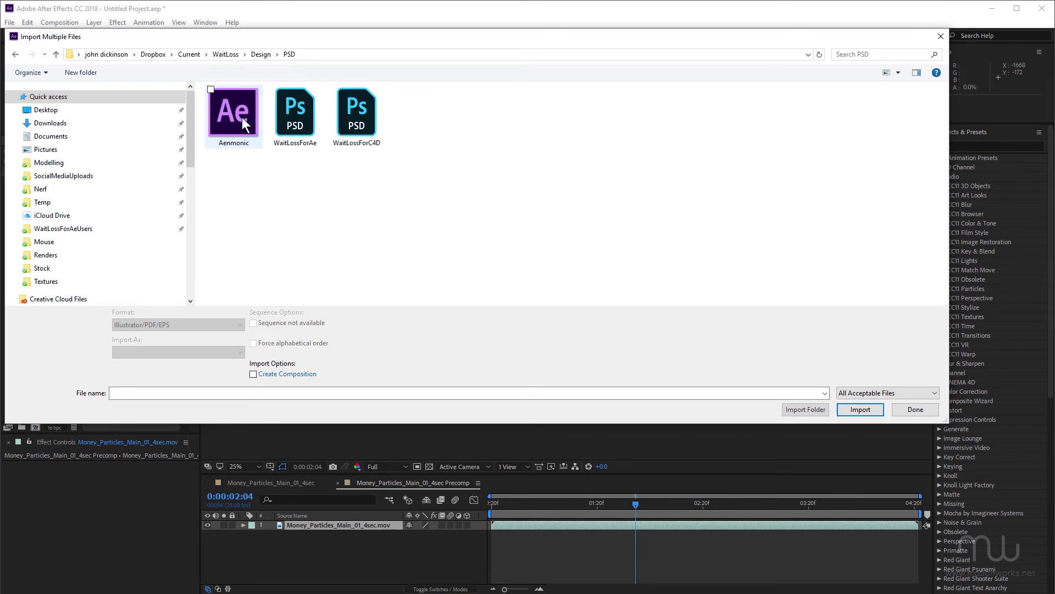
pyautogui.click(294, 126)
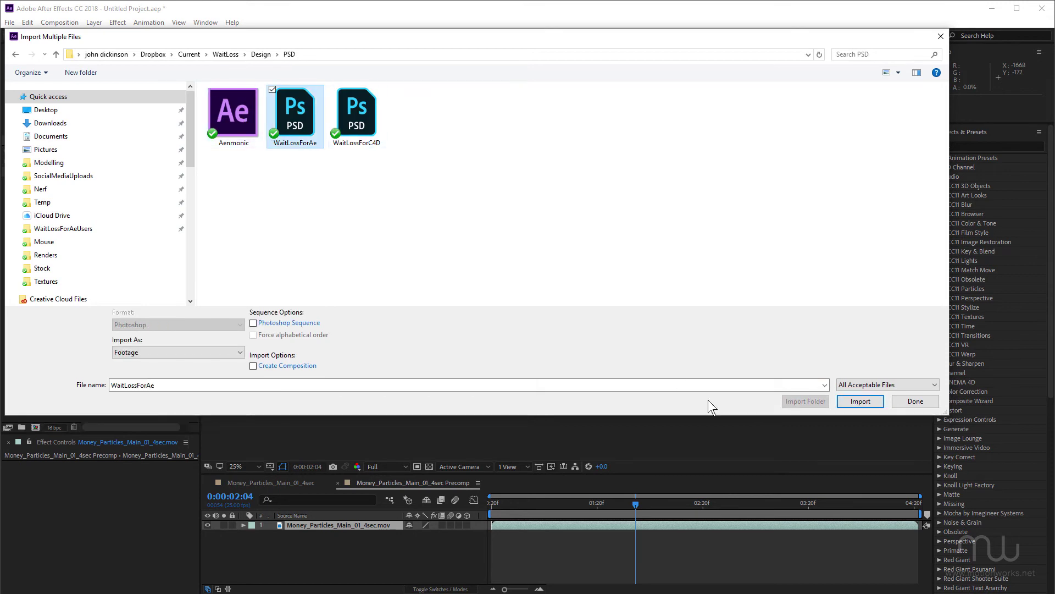
pyautogui.click(860, 409)
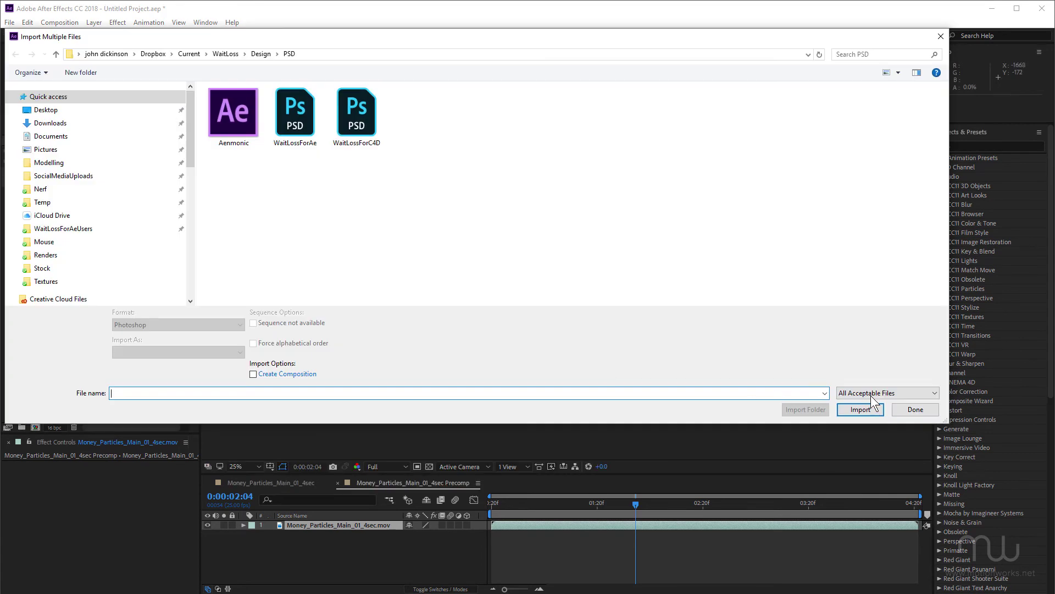
pyautogui.click(915, 407)
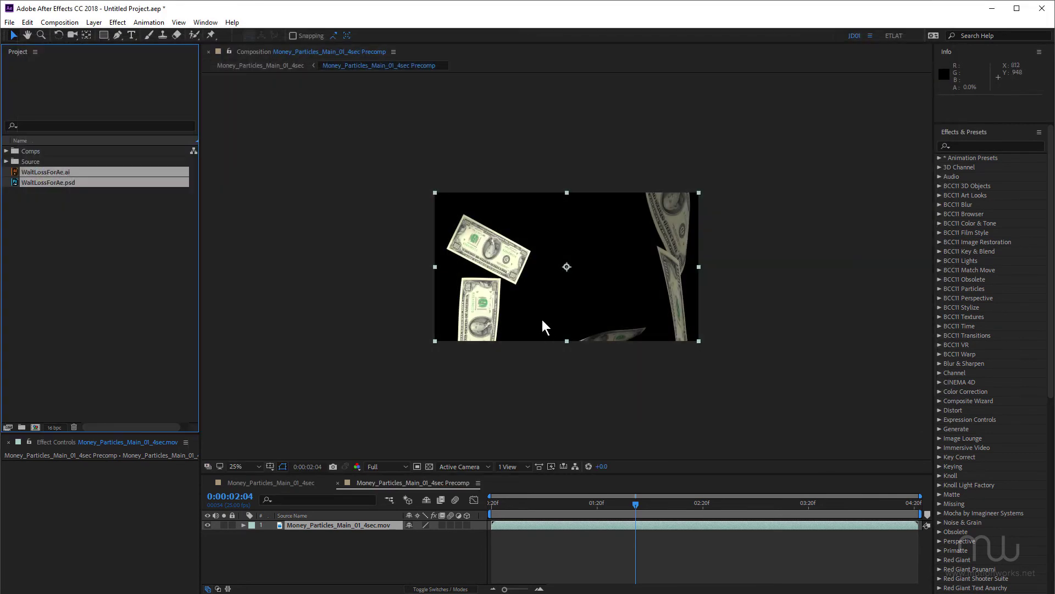
# Clear the item selection and inspect the thumbnails of WaitLossForAe.ai and WaitLossForAe.psd one after the other
pyautogui.click(64, 202)
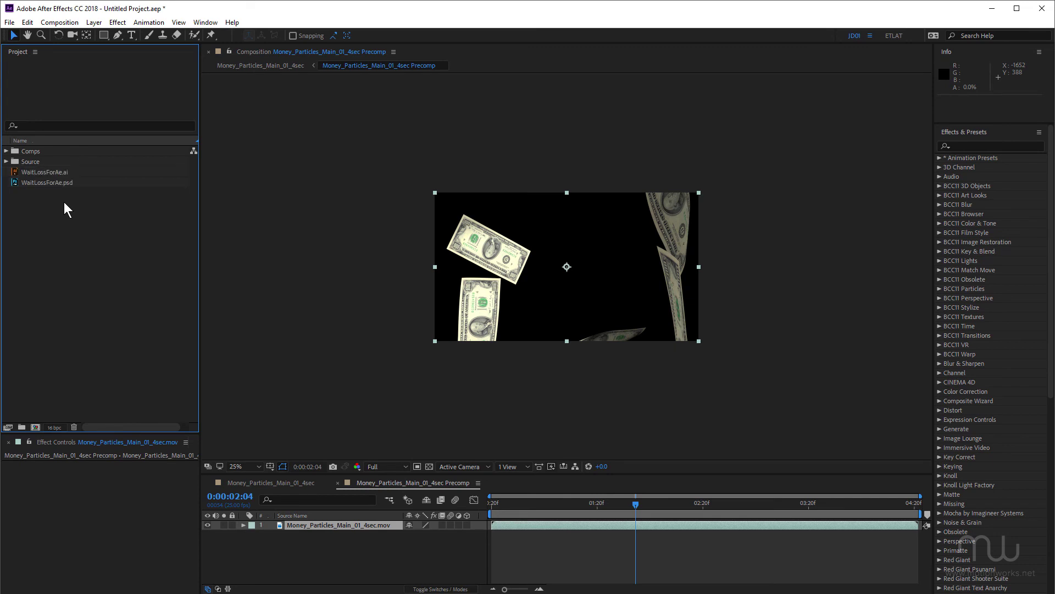
pyautogui.click(57, 172)
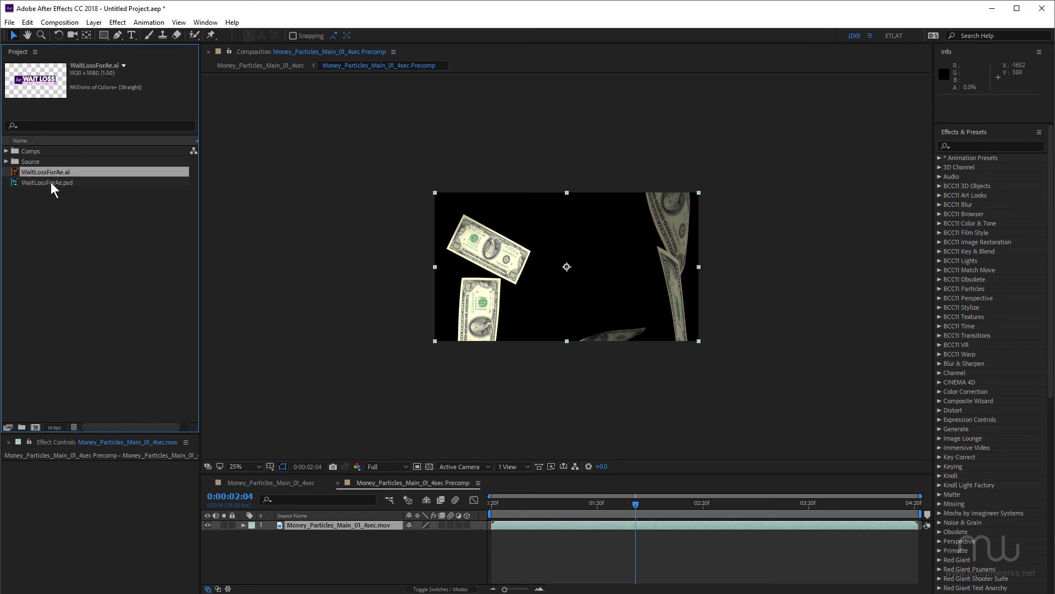
pyautogui.click(50, 182)
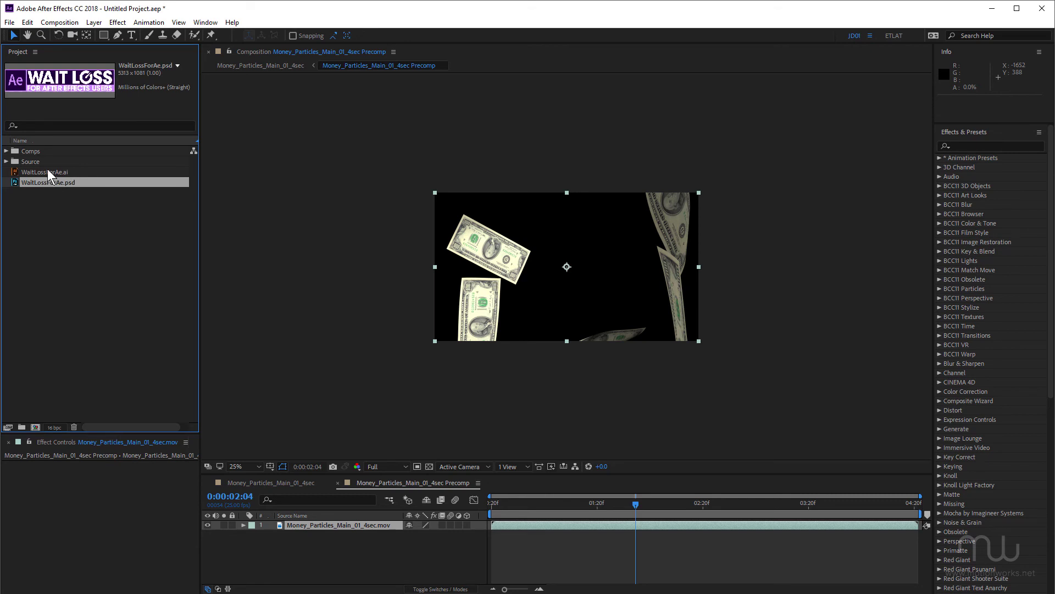
# Replace the WaitLossForAe.ai footage with a layered comp and open that composition to show its separate layers
pyautogui.click(48, 172)
pyautogui.rightClick(39, 171)
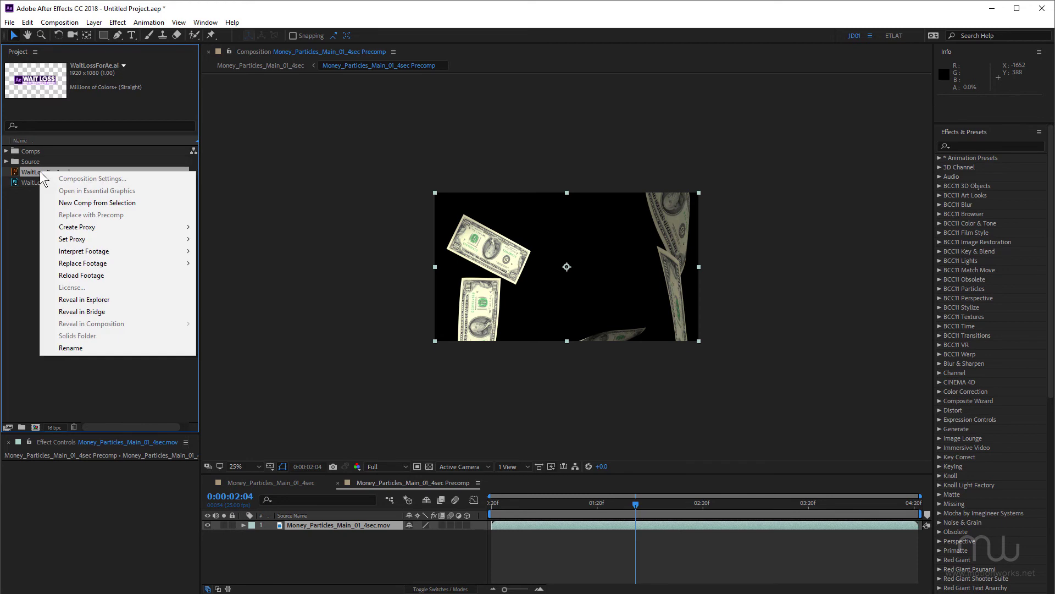
pyautogui.moveTo(101, 266)
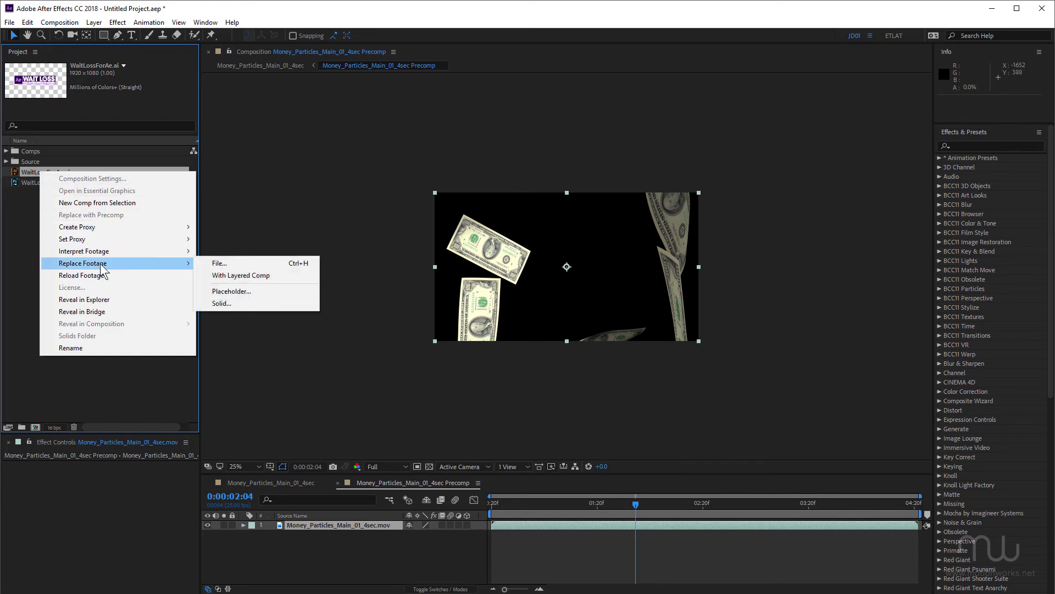
pyautogui.click(268, 275)
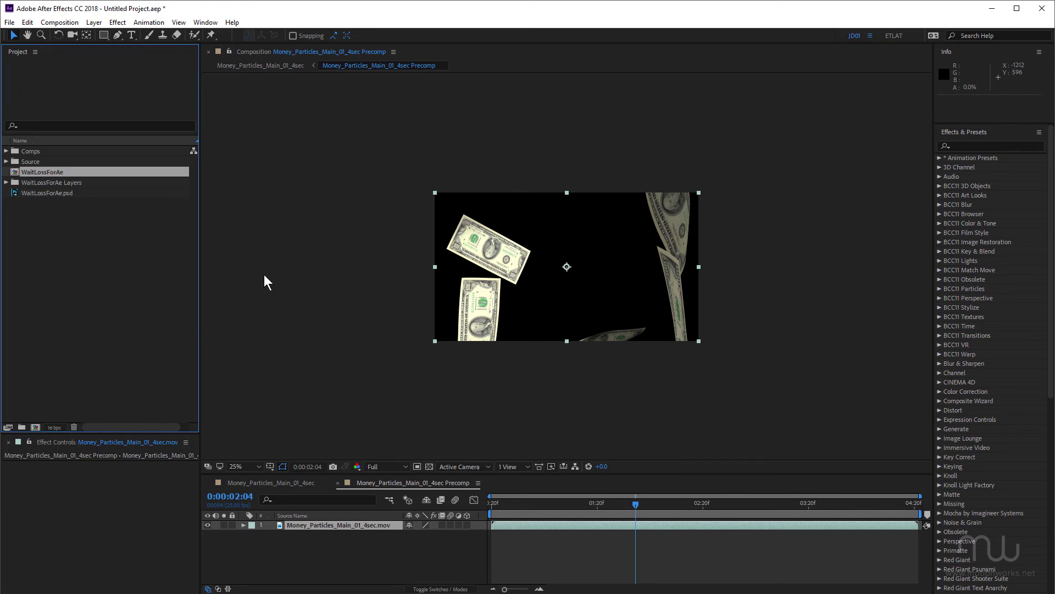
pyautogui.doubleClick(47, 171)
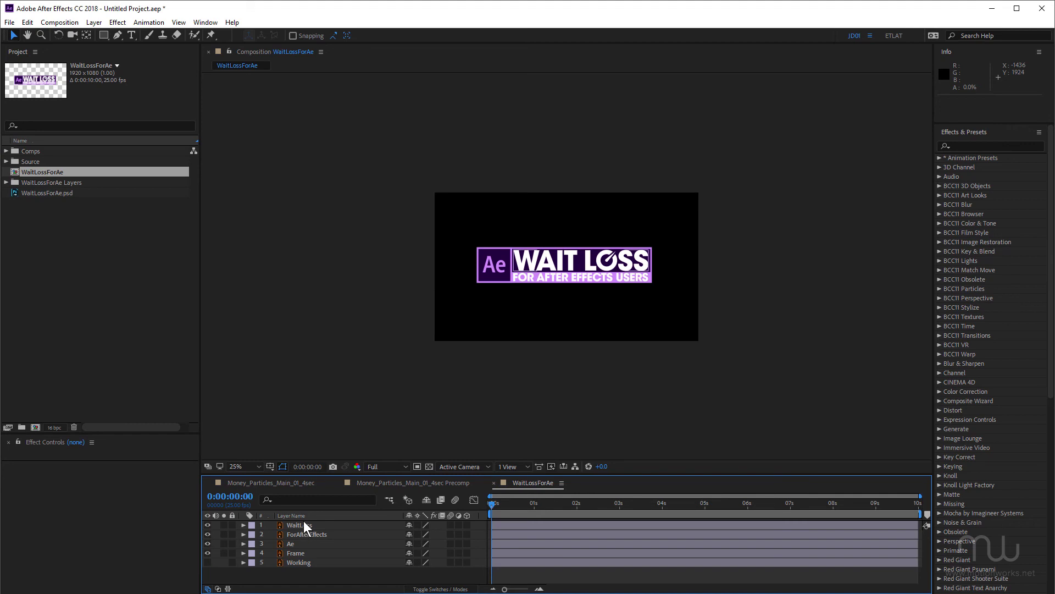
# Replace the WaitLossForAe.psd footage with a layered comp
pyautogui.click(37, 191)
pyautogui.rightClick(26, 193)
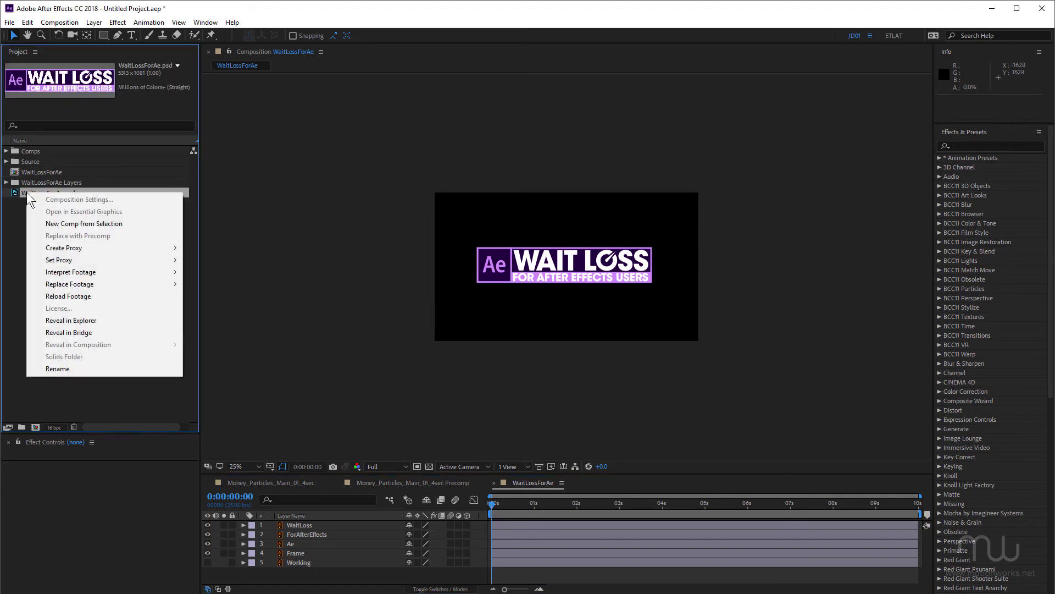
pyautogui.moveTo(102, 285)
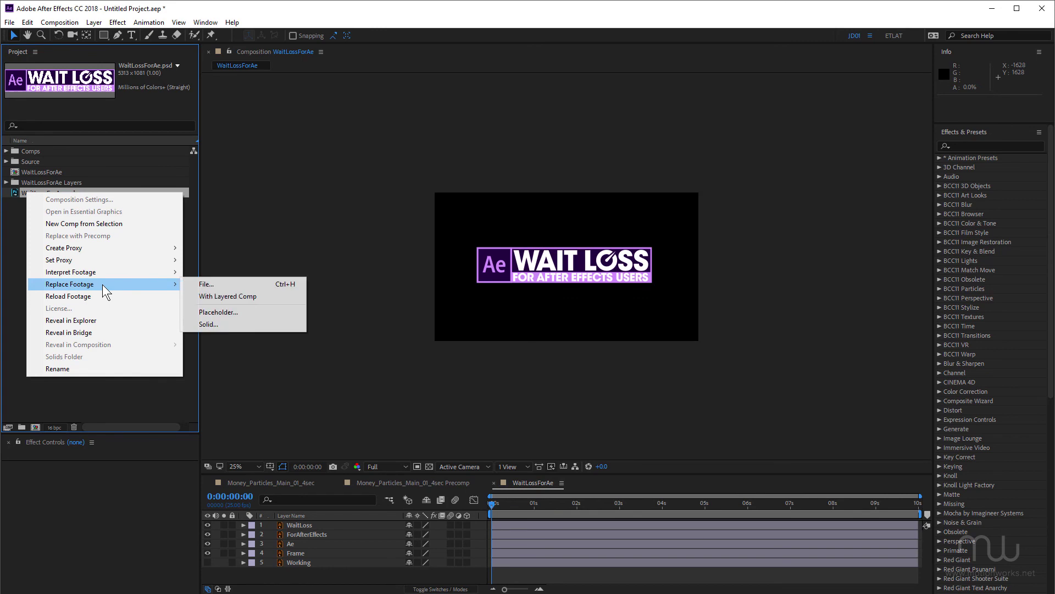
pyautogui.click(265, 299)
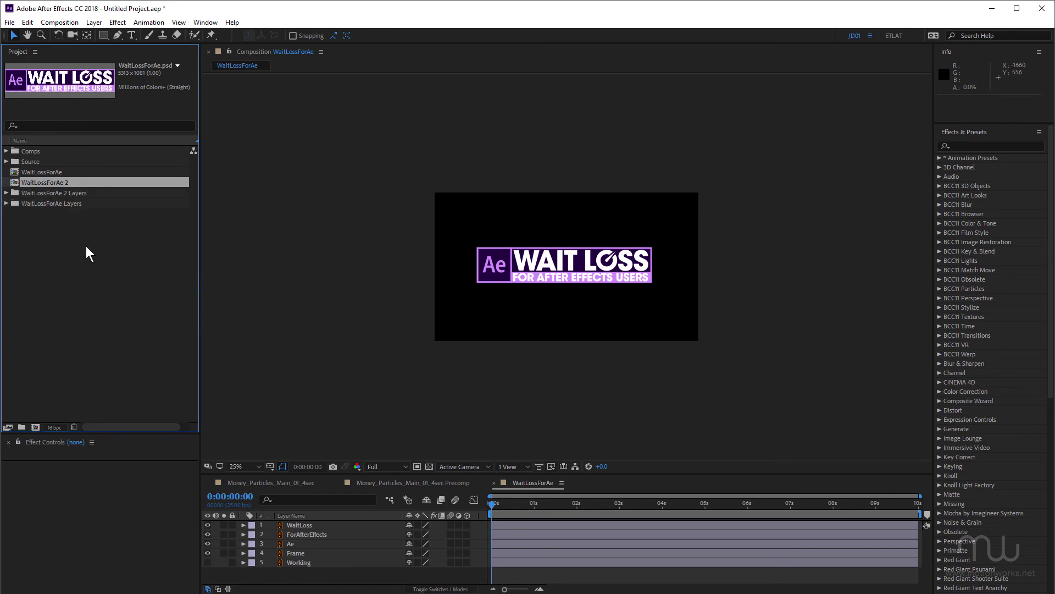